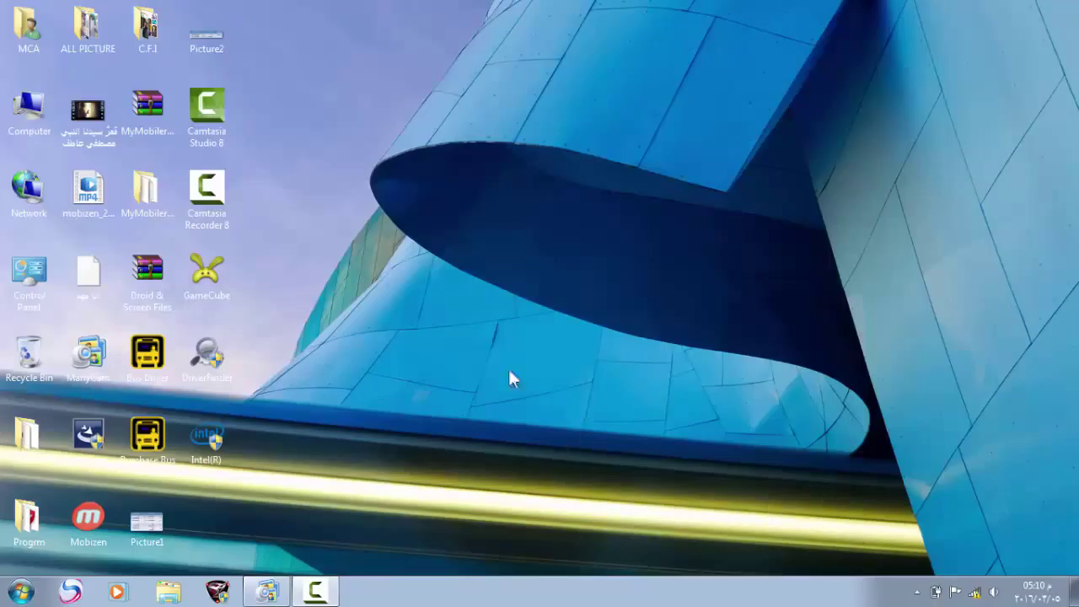
Open the desktop Personalization settings.
{"action": "right_click", "coordinate": [565, 254]}
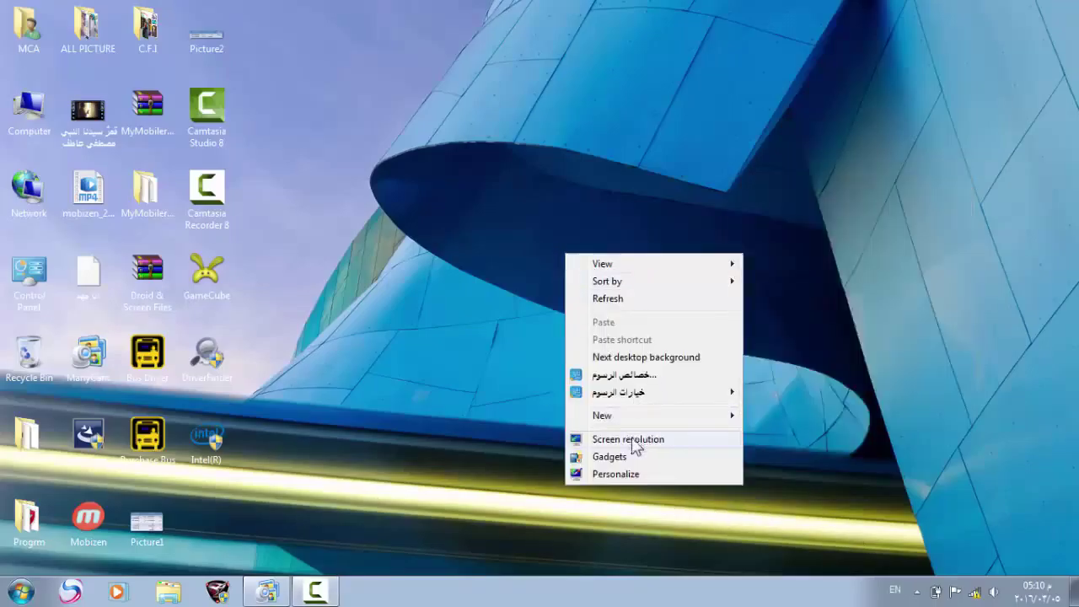
{"action": "left_click", "coordinate": [584, 478]}
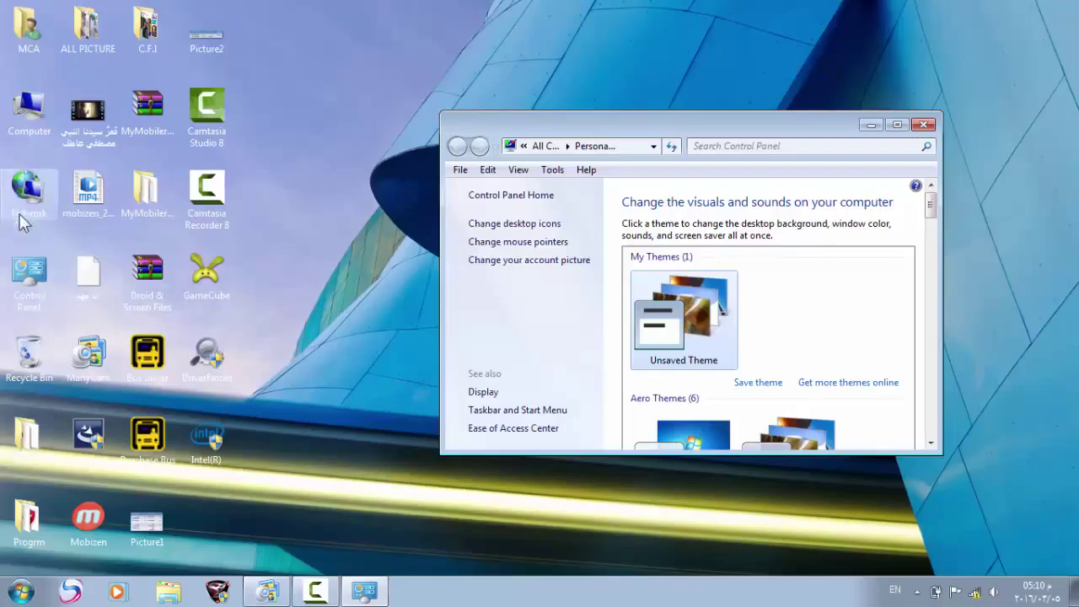
Open Control Panel from the desktop, maximize it to look over all its items, and close it.
{"action": "left_click", "coordinate": [30, 267]}
{"action": "double_click", "coordinate": [30, 266]}
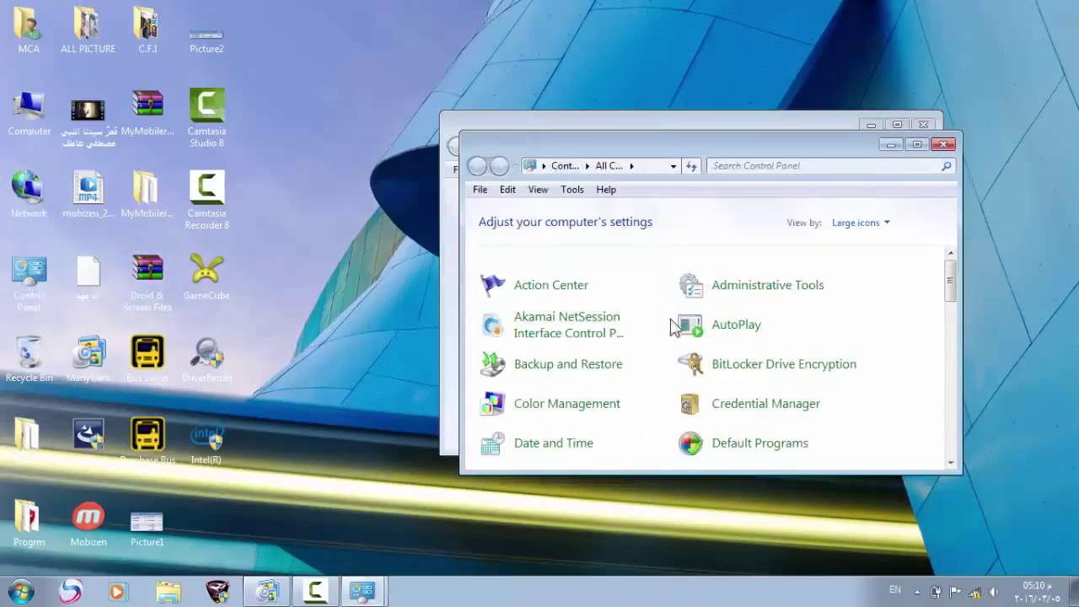
{"action": "left_click_drag", "start_coordinate": [834, 144], "coordinate": [784, 5]}
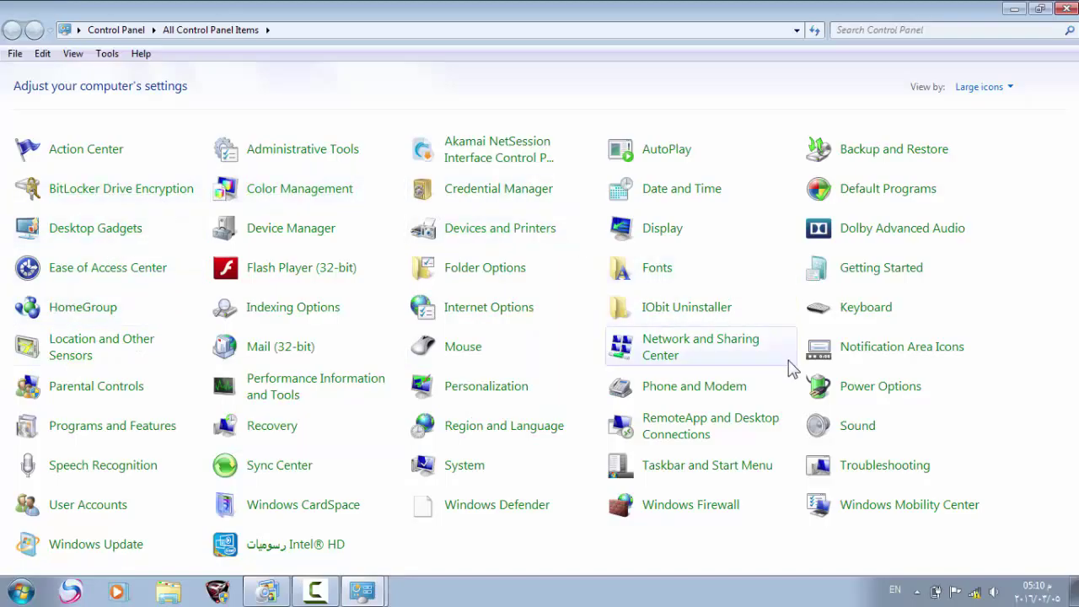
{"action": "key", "text": "p"}
{"action": "key", "text": "p"}
{"action": "key", "text": "p"}
{"action": "key", "text": "p"}
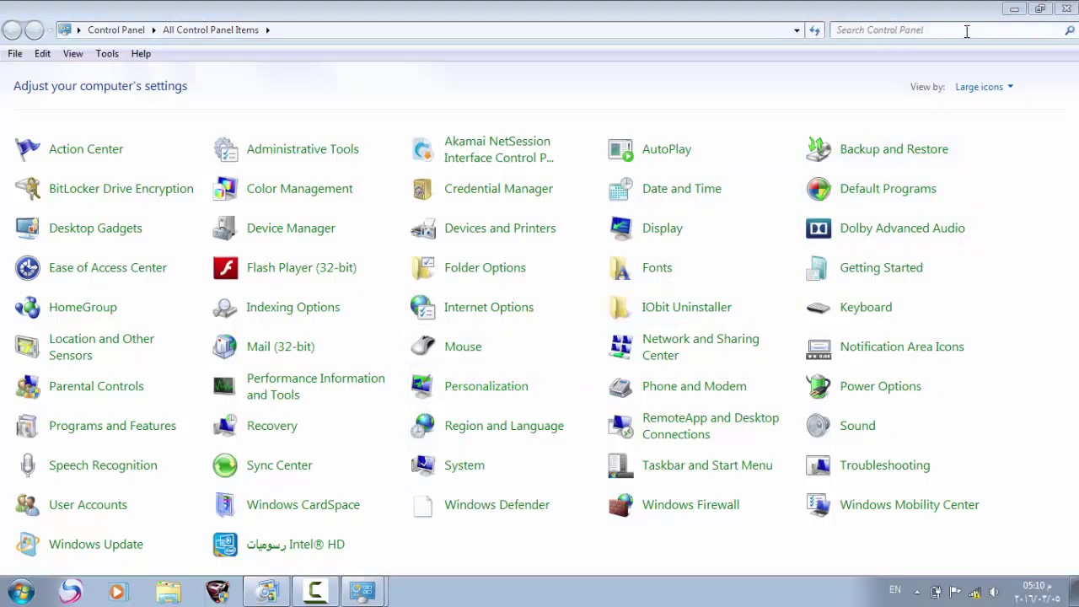
{"action": "left_click", "coordinate": [1067, 9]}
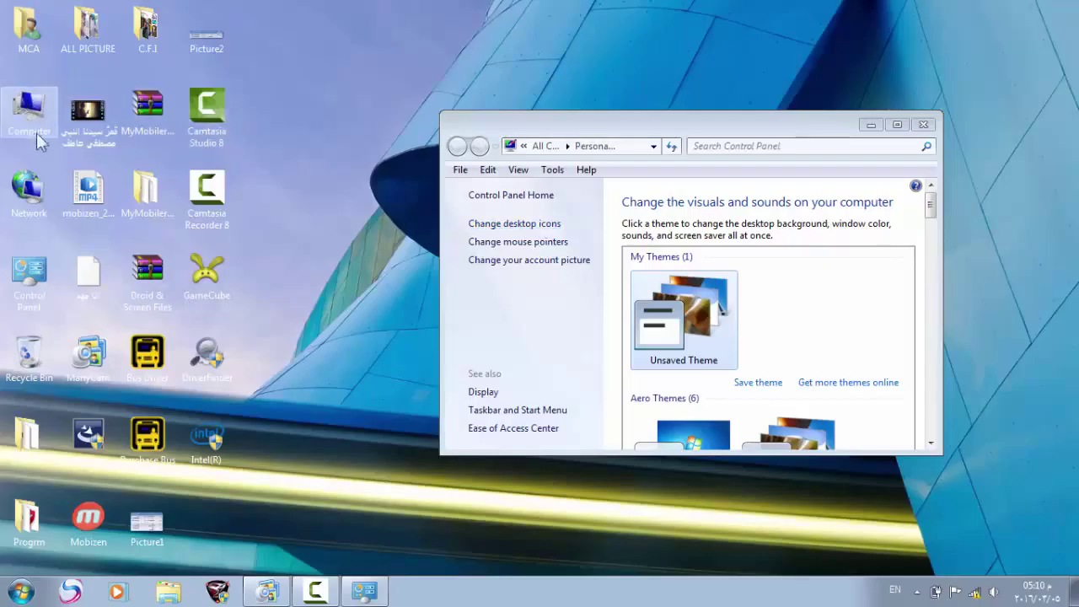
Open the desktop icon settings and disable the Computer, User's Files, Network and Control Panel icons, leaving Recycle Bin enabled.
{"action": "left_click", "coordinate": [511, 224]}
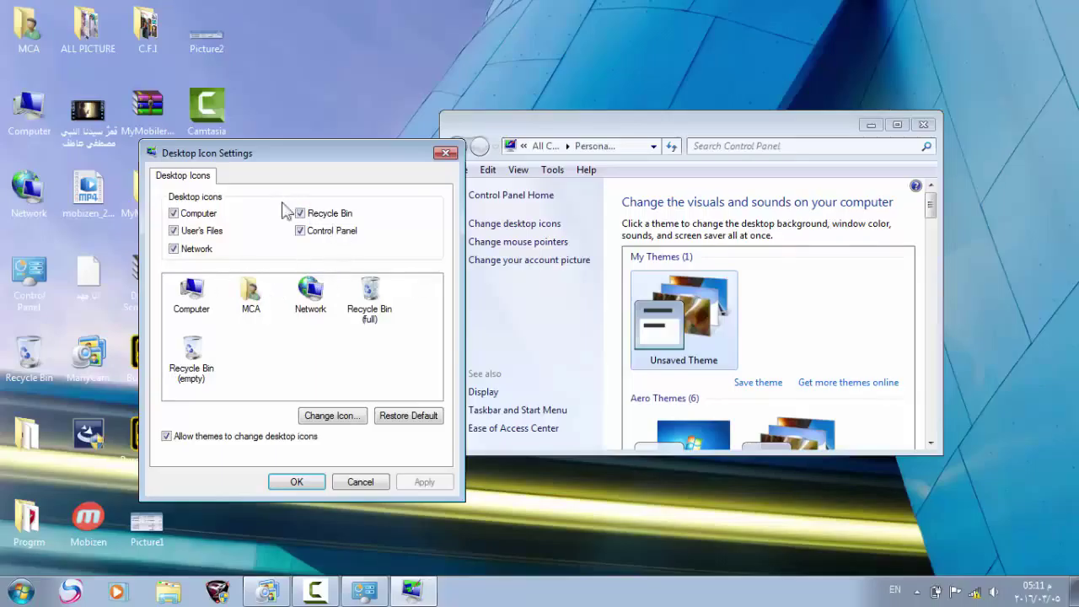
{"action": "left_click", "coordinate": [175, 215]}
{"action": "left_click", "coordinate": [173, 231]}
{"action": "left_click", "coordinate": [174, 249]}
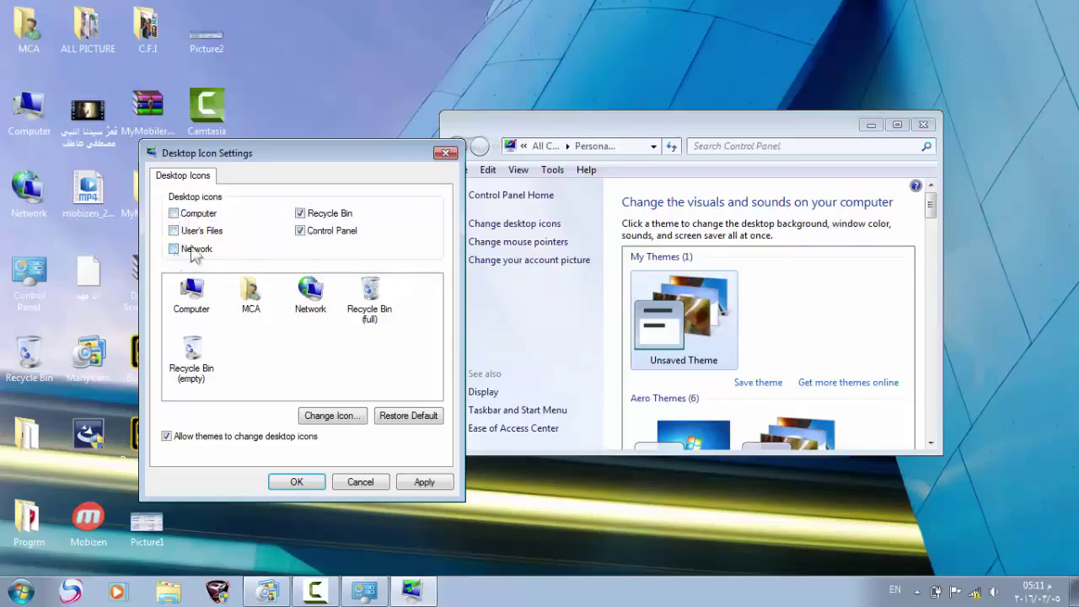
{"action": "left_click", "coordinate": [300, 231]}
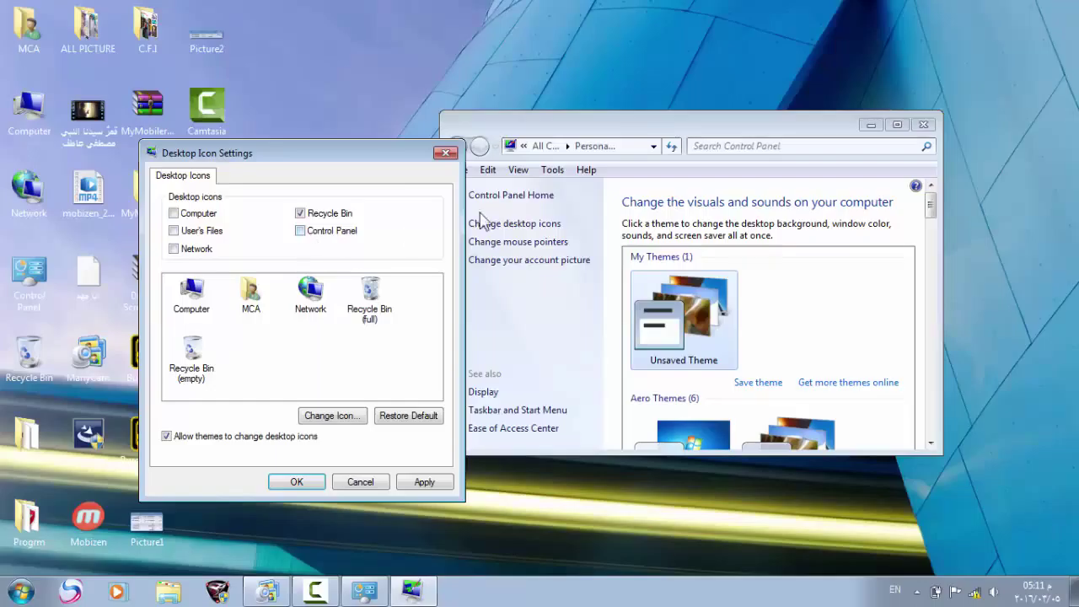
{"action": "left_click", "coordinate": [570, 511]}
{"action": "right_click", "coordinate": [570, 510]}
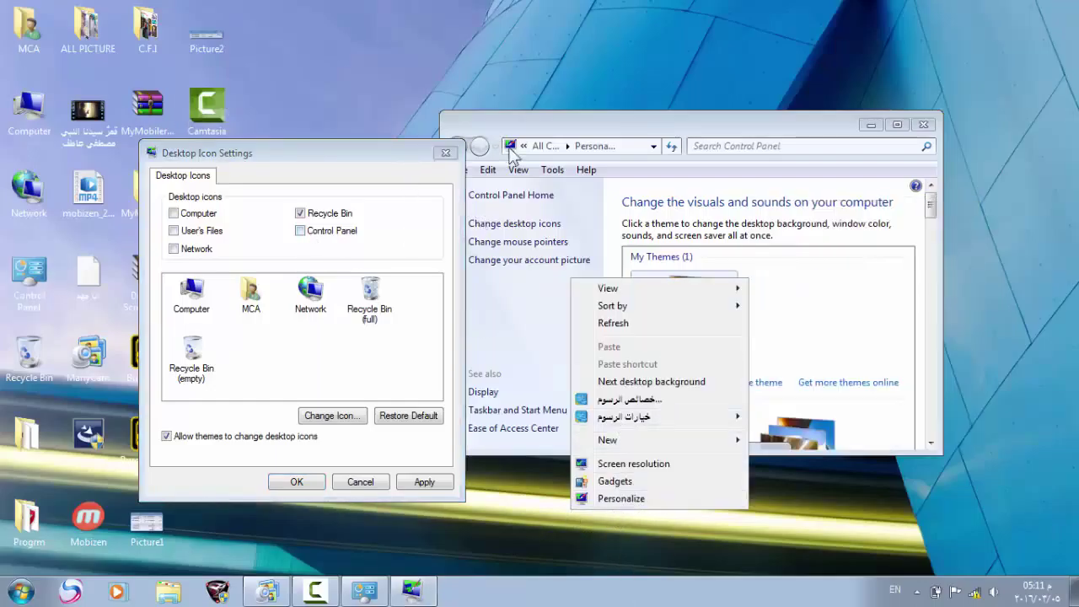
{"action": "left_click", "coordinate": [540, 314]}
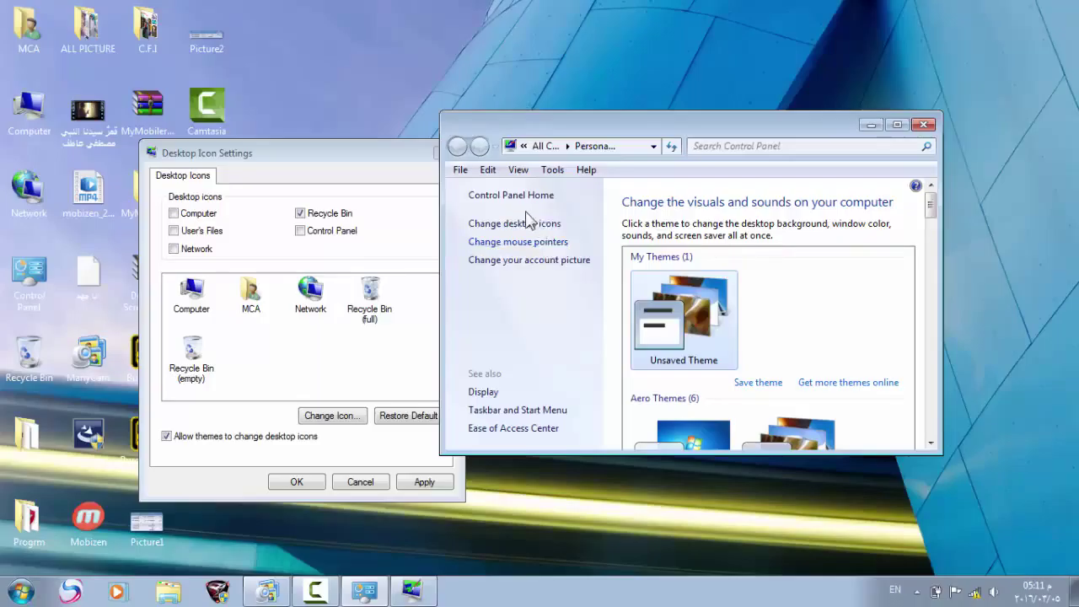
{"action": "left_click", "coordinate": [357, 159]}
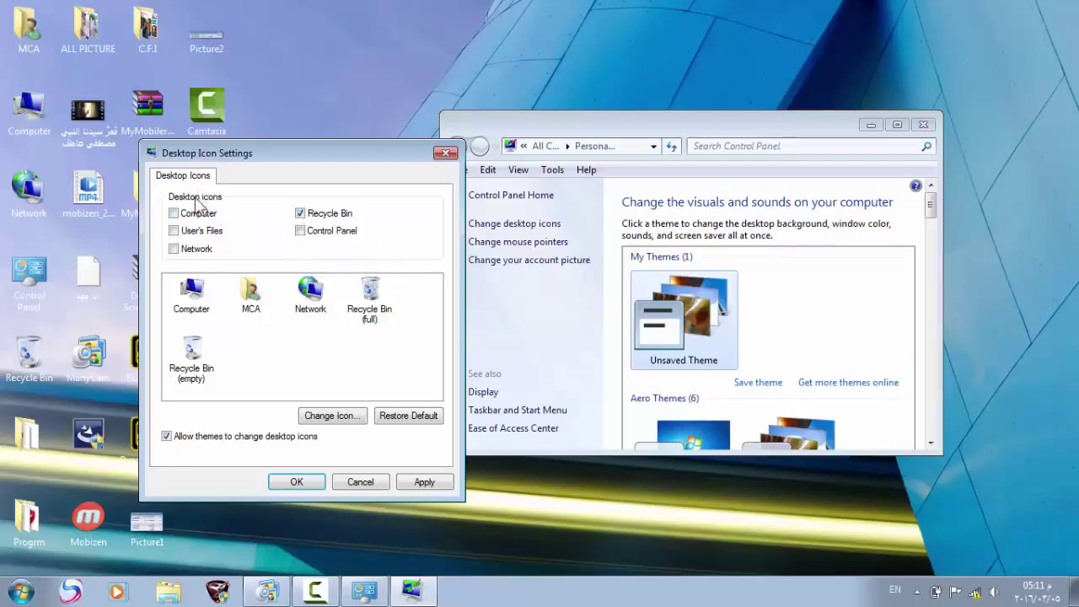
Re-enable the Computer, User's Files, Network and Control Panel desktop icons.
{"action": "left_click", "coordinate": [173, 213]}
{"action": "left_click", "coordinate": [173, 231]}
{"action": "left_click", "coordinate": [175, 249]}
{"action": "left_click", "coordinate": [303, 232]}
Change the user's files desktop icon to the single green-shirted person from the imageres.dll icon list and apply it.
{"action": "left_click", "coordinate": [206, 297]}
{"action": "left_click", "coordinate": [245, 297]}
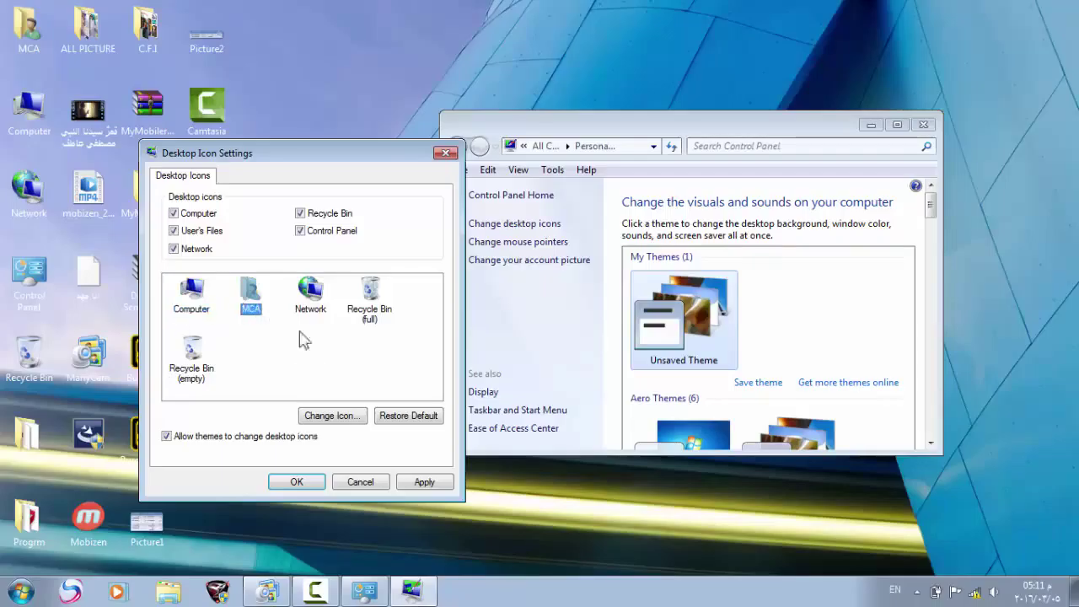
{"action": "left_click", "coordinate": [323, 418]}
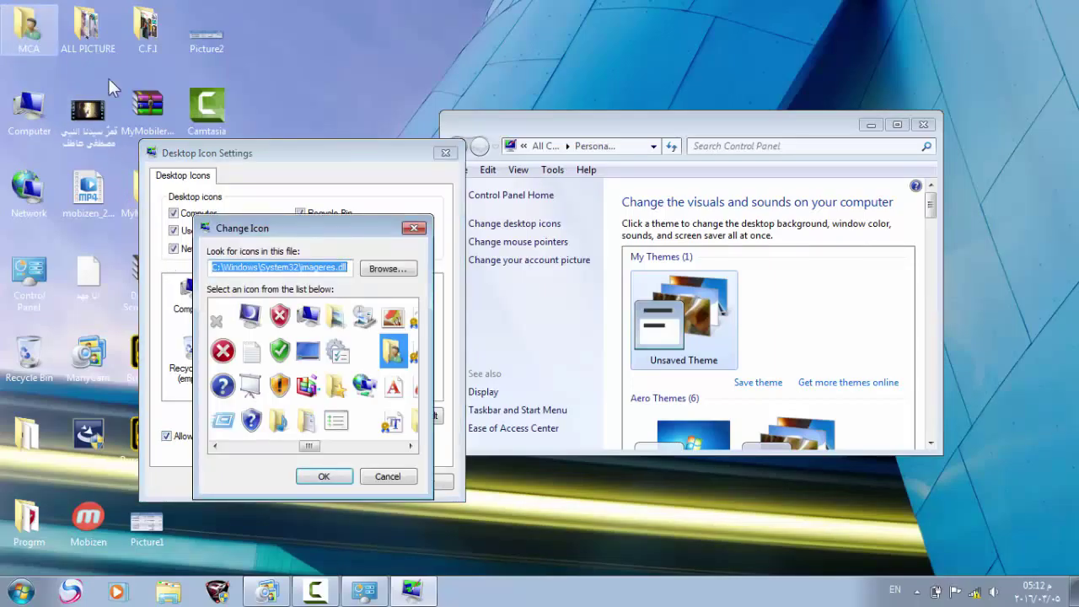
{"action": "left_click_drag", "start_coordinate": [309, 446], "coordinate": [396, 438]}
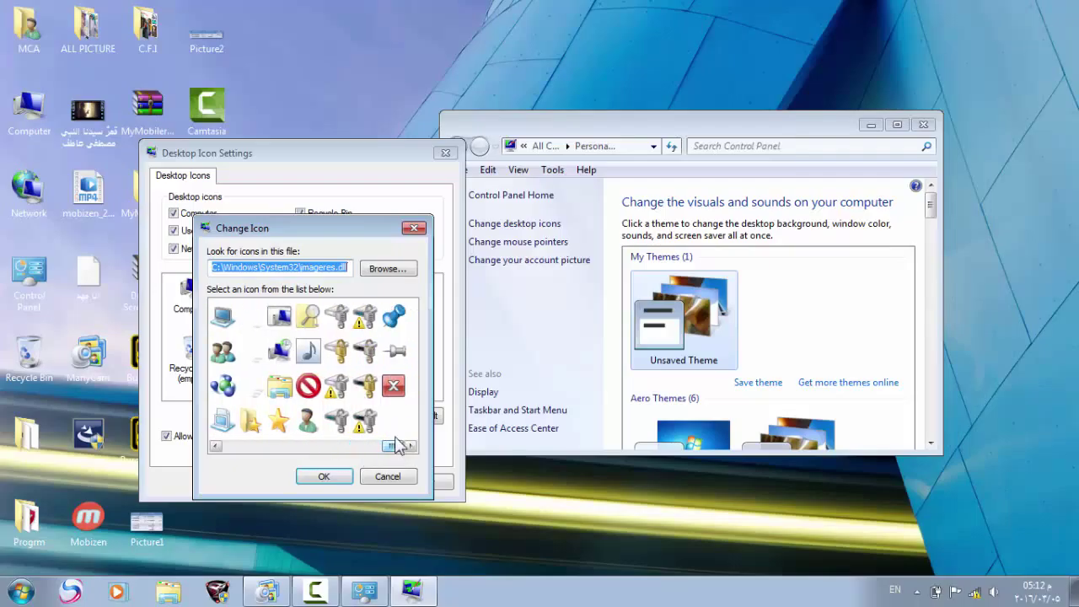
{"action": "left_click", "coordinate": [278, 420]}
{"action": "left_click", "coordinate": [252, 420]}
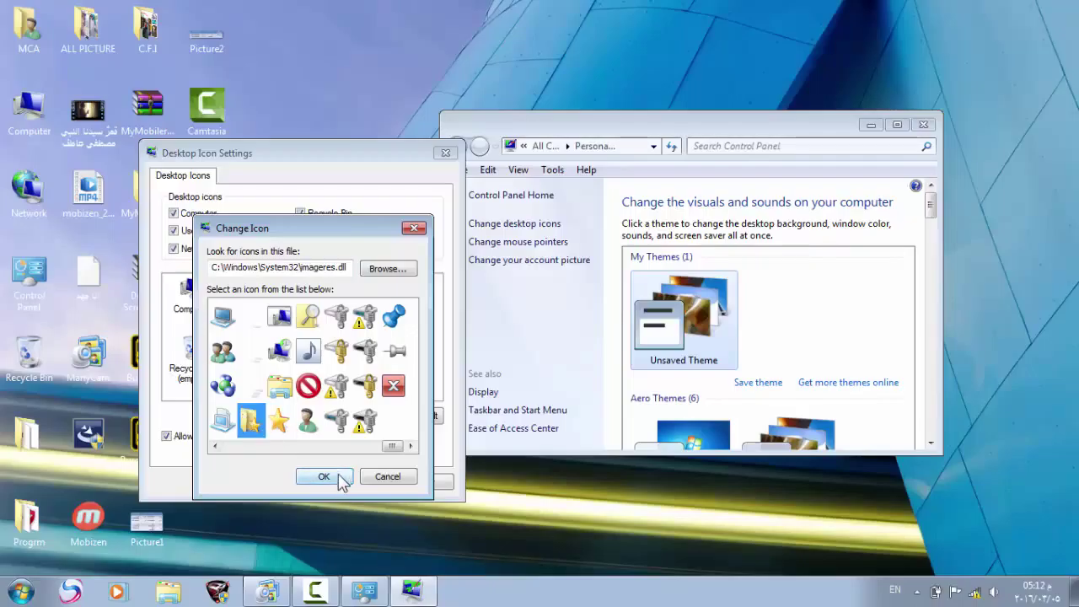
{"action": "left_click", "coordinate": [308, 420]}
{"action": "left_click", "coordinate": [326, 478]}
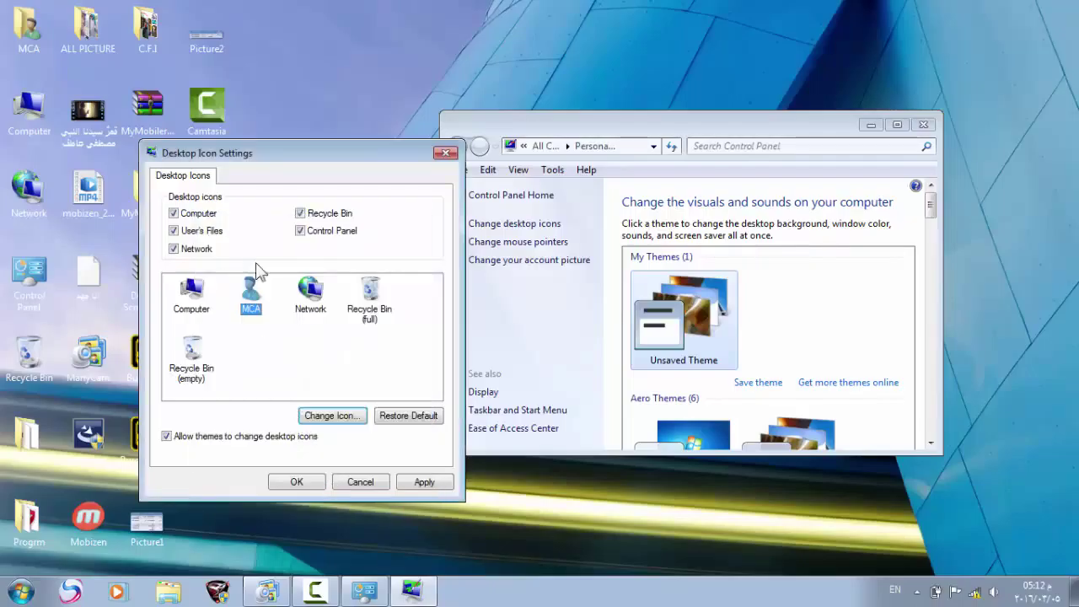
{"action": "left_click", "coordinate": [422, 484]}
{"action": "left_click", "coordinate": [422, 482]}
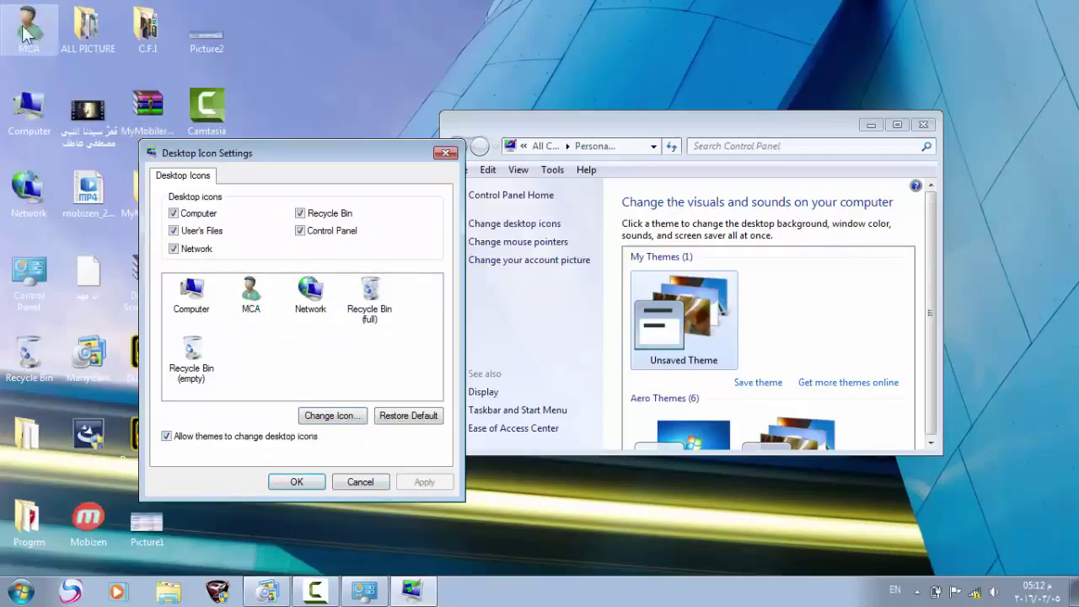
Change the Computer desktop icon to the monitor with a crescent moon, apply it, and close the desktop icon settings.
{"action": "left_click", "coordinate": [192, 291]}
{"action": "left_click", "coordinate": [331, 417]}
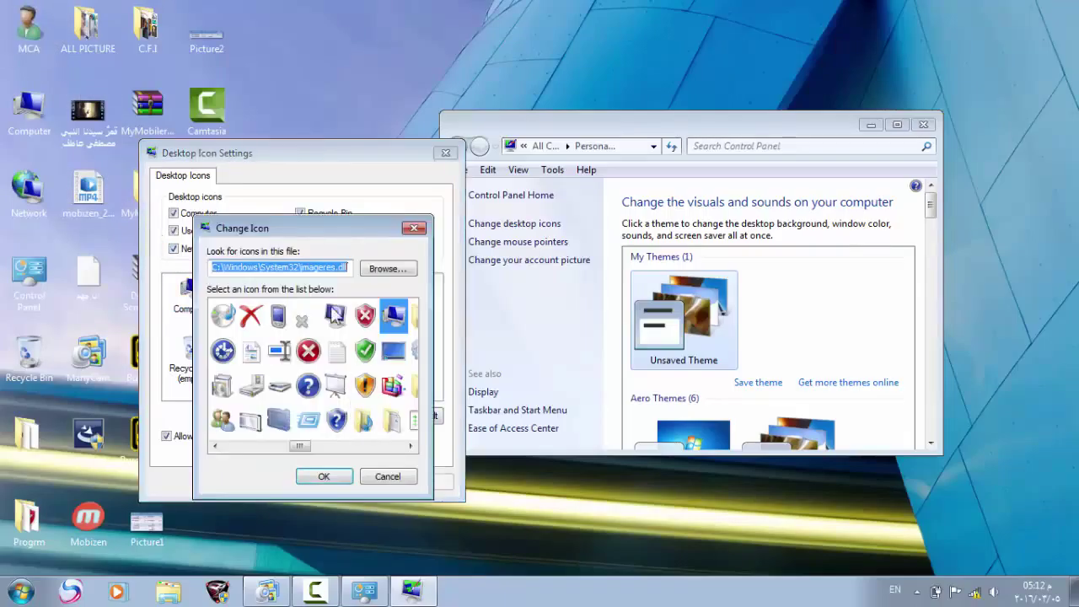
{"action": "left_click", "coordinate": [333, 323]}
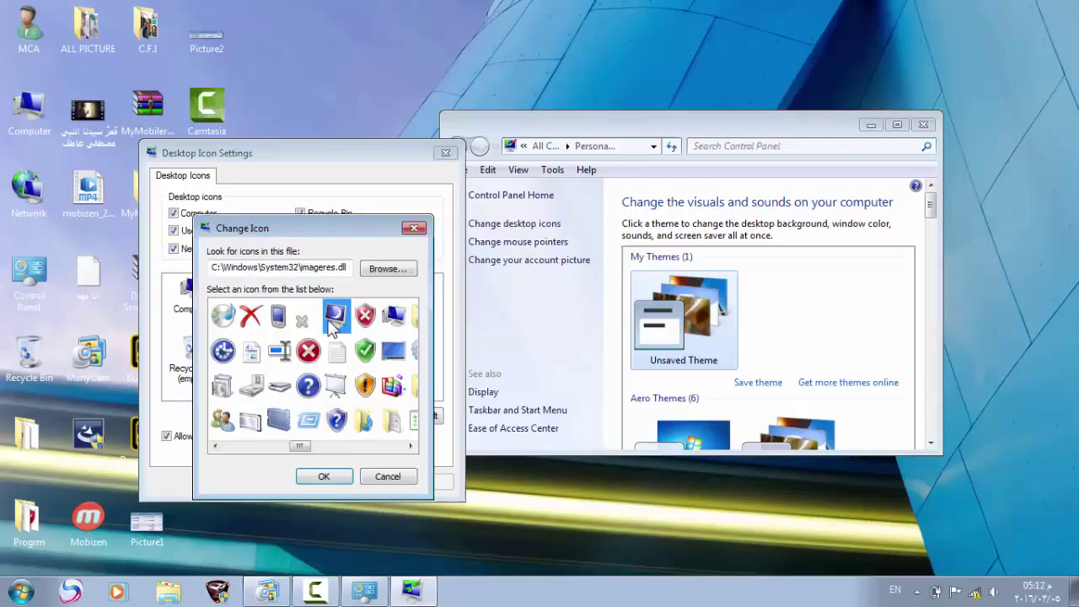
{"action": "left_click", "coordinate": [327, 479]}
{"action": "left_click", "coordinate": [424, 481]}
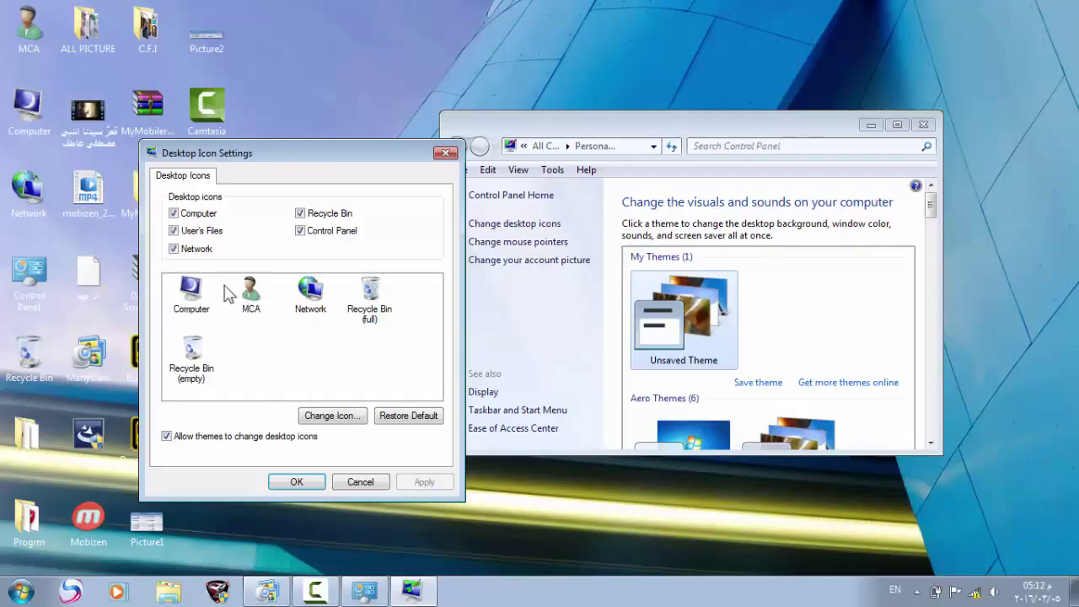
{"action": "left_click", "coordinate": [250, 304]}
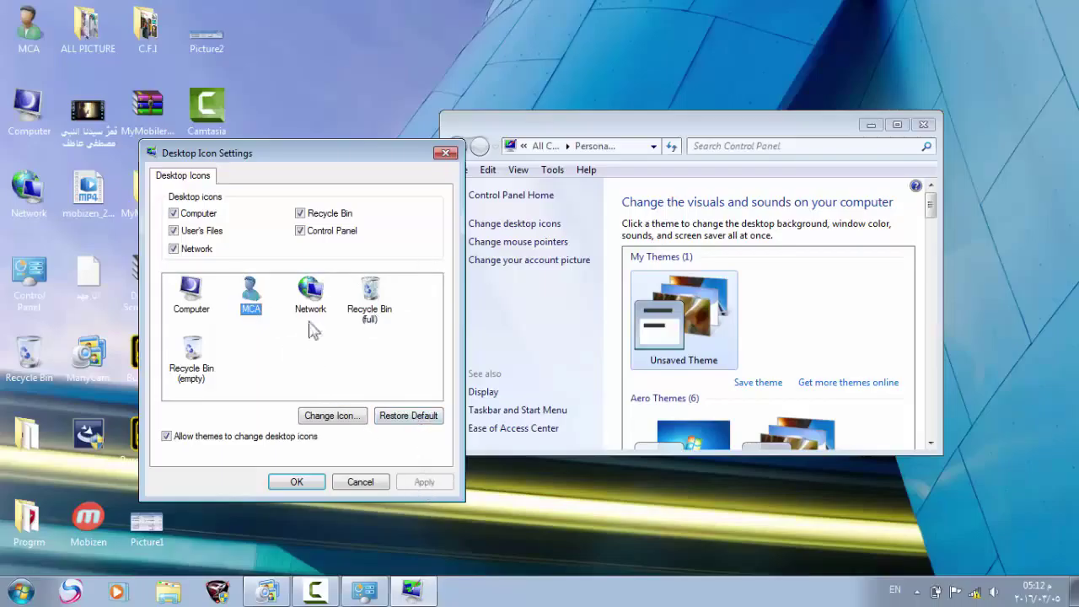
{"action": "left_click", "coordinate": [290, 481]}
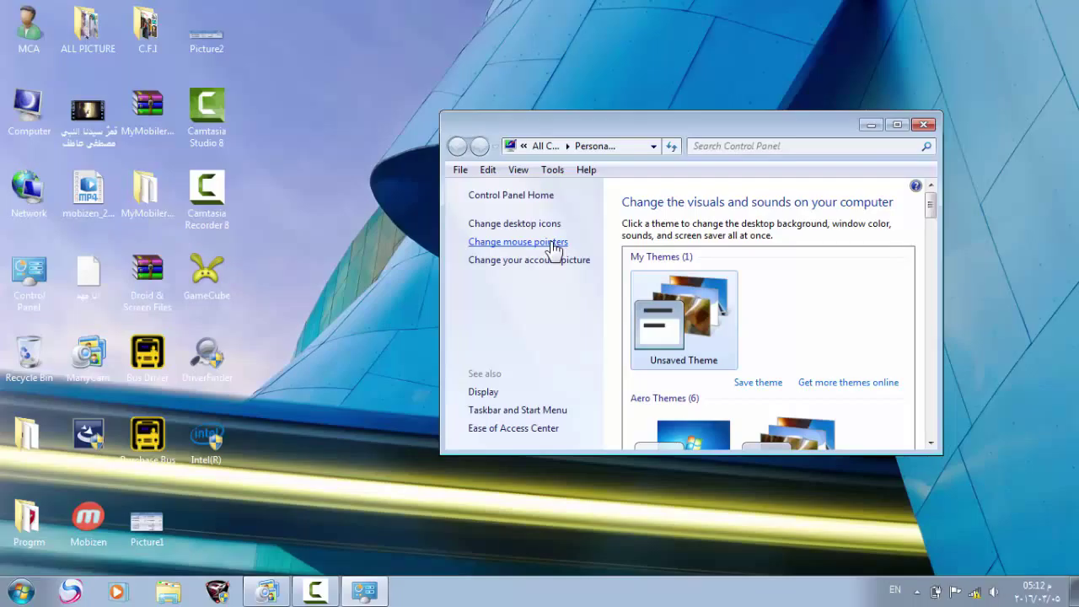
Open the mouse pointer settings, preview the Windows Aero scheme, and set the scheme to Windows Aero (large) (system scheme).
{"action": "left_click", "coordinate": [555, 242]}
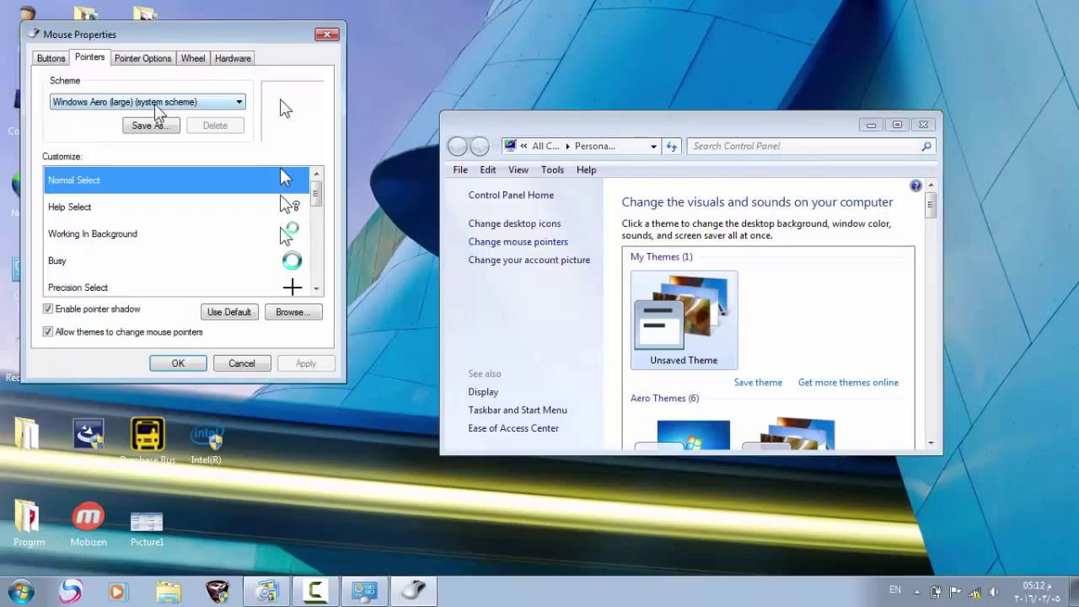
{"action": "left_click", "coordinate": [156, 105]}
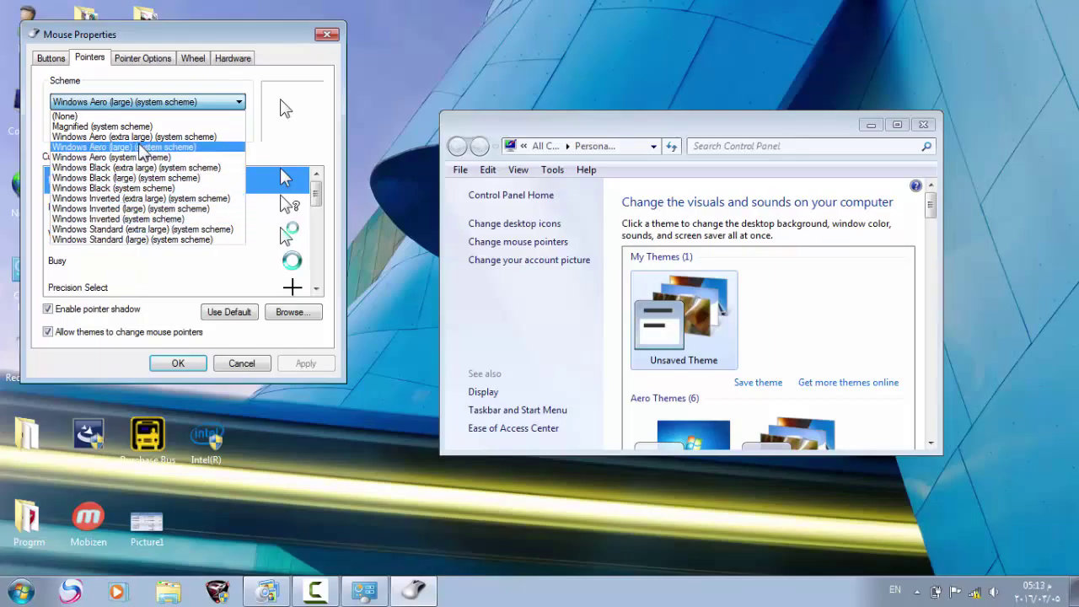
{"action": "left_click", "coordinate": [185, 152]}
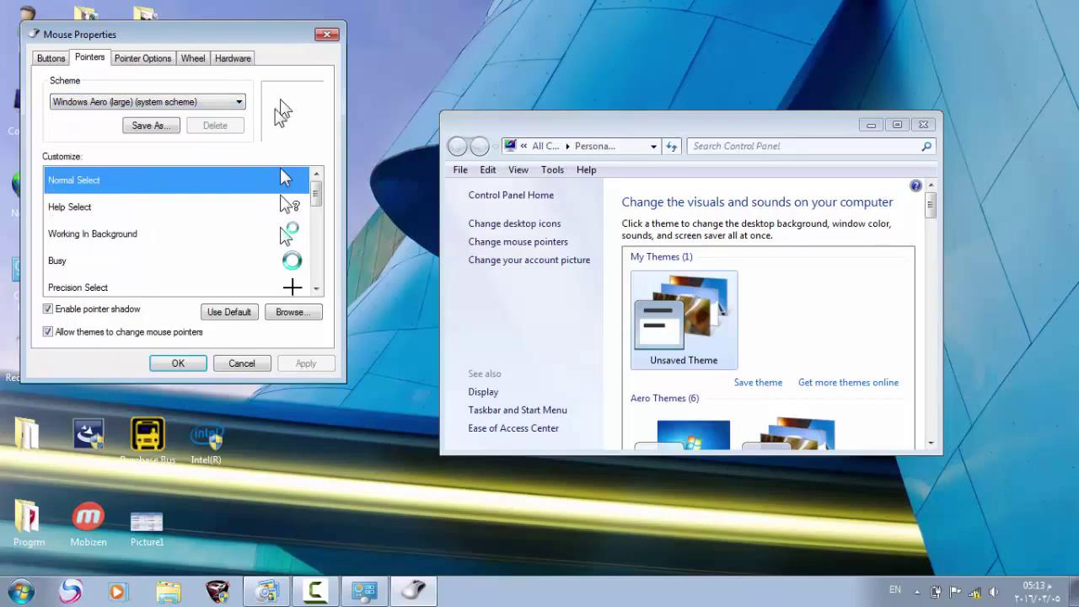
{"action": "left_click", "coordinate": [152, 102]}
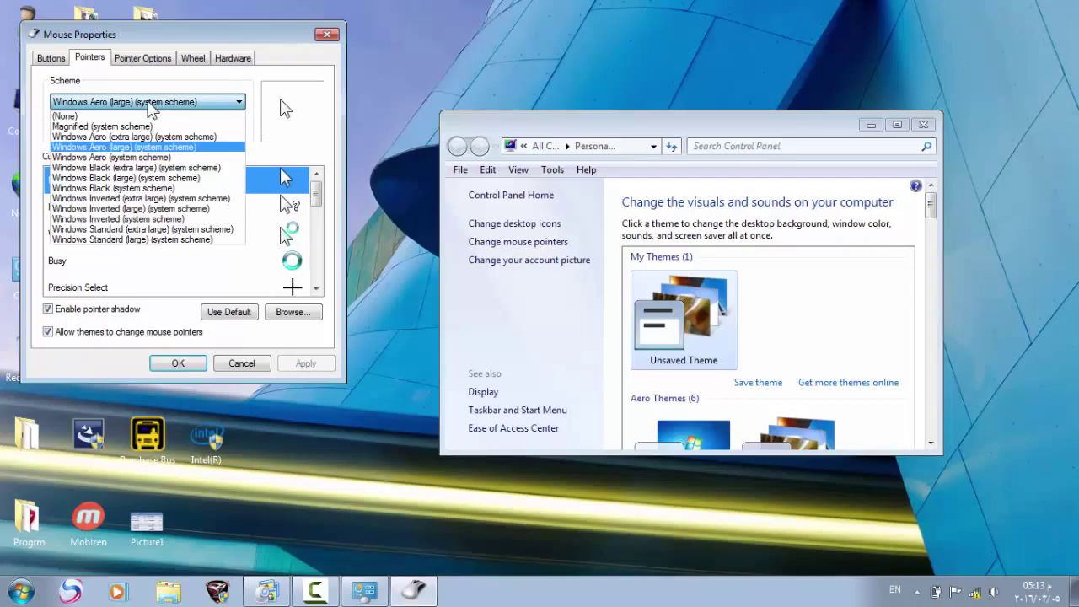
{"action": "left_click", "coordinate": [131, 157]}
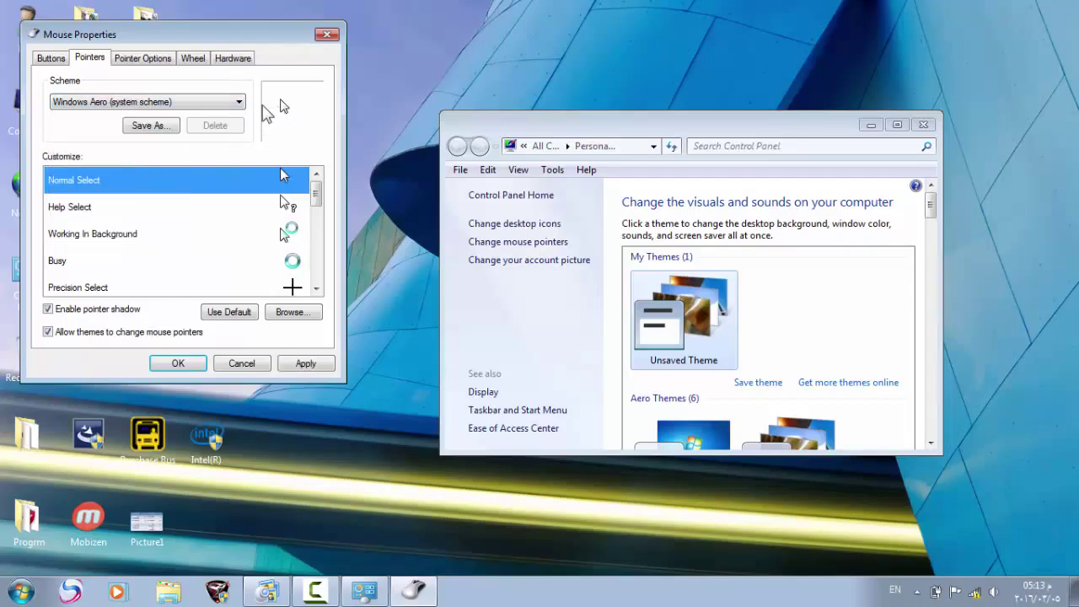
{"action": "left_click", "coordinate": [239, 102]}
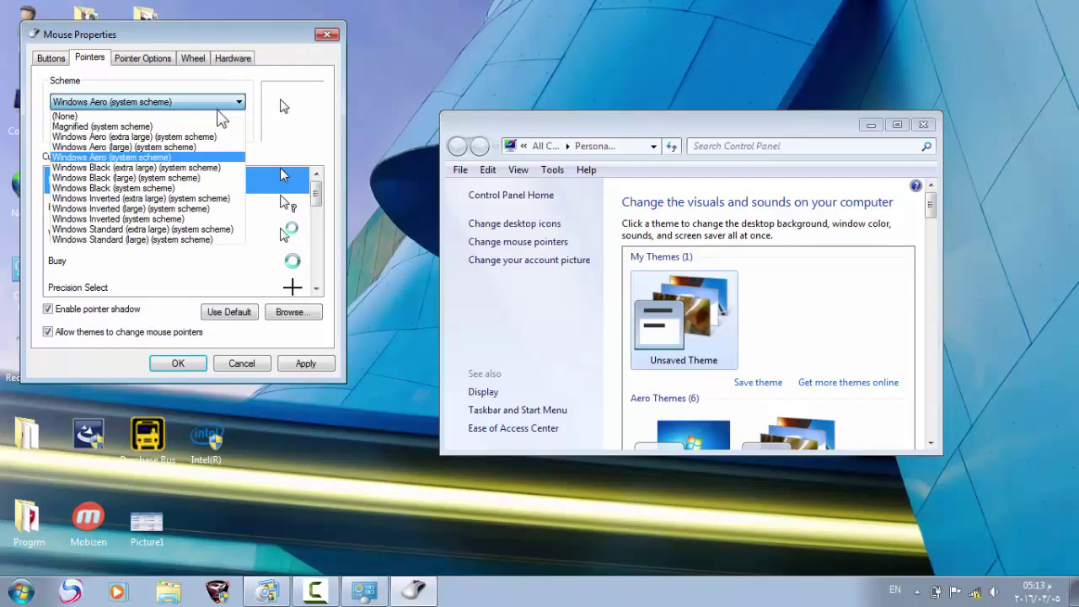
{"action": "left_click", "coordinate": [147, 147]}
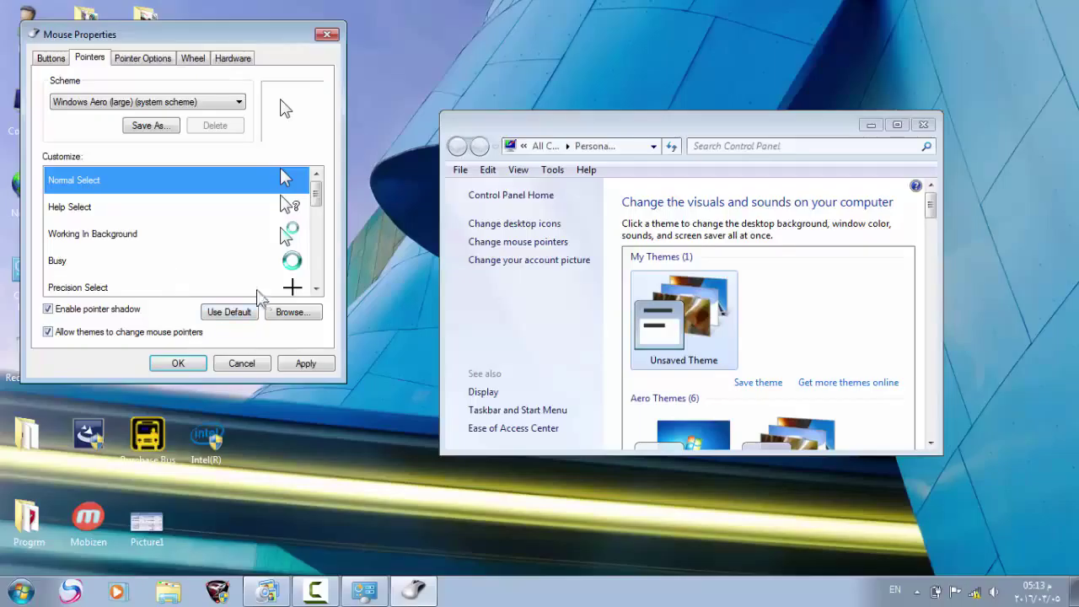
Look through the cursor files in the Cursors folder for the Normal Select pointer and close the file browser without choosing one.
{"action": "left_click", "coordinate": [295, 318]}
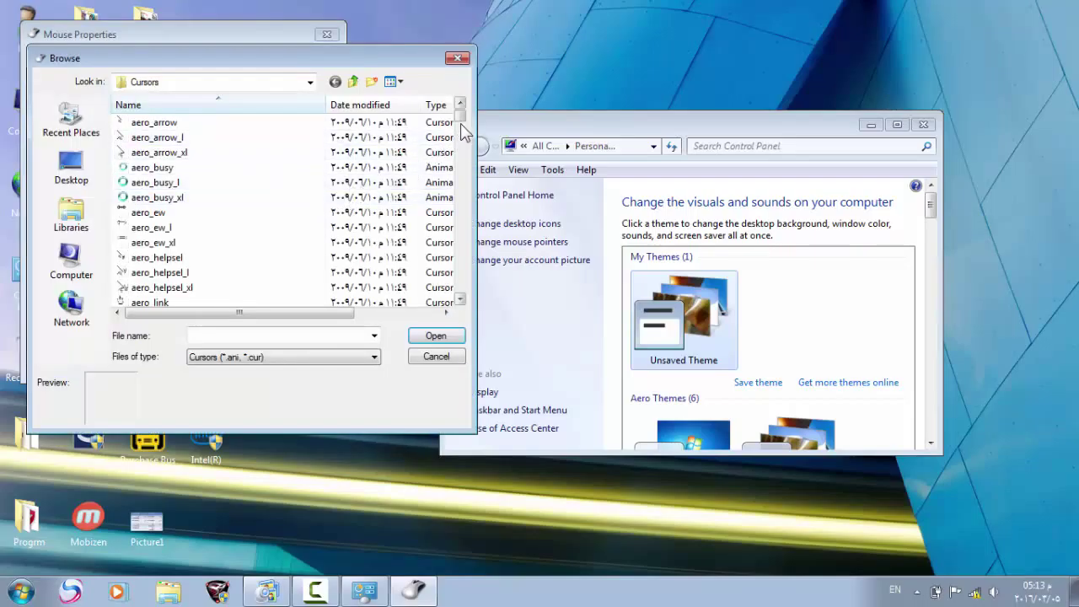
{"action": "left_click", "coordinate": [429, 357]}
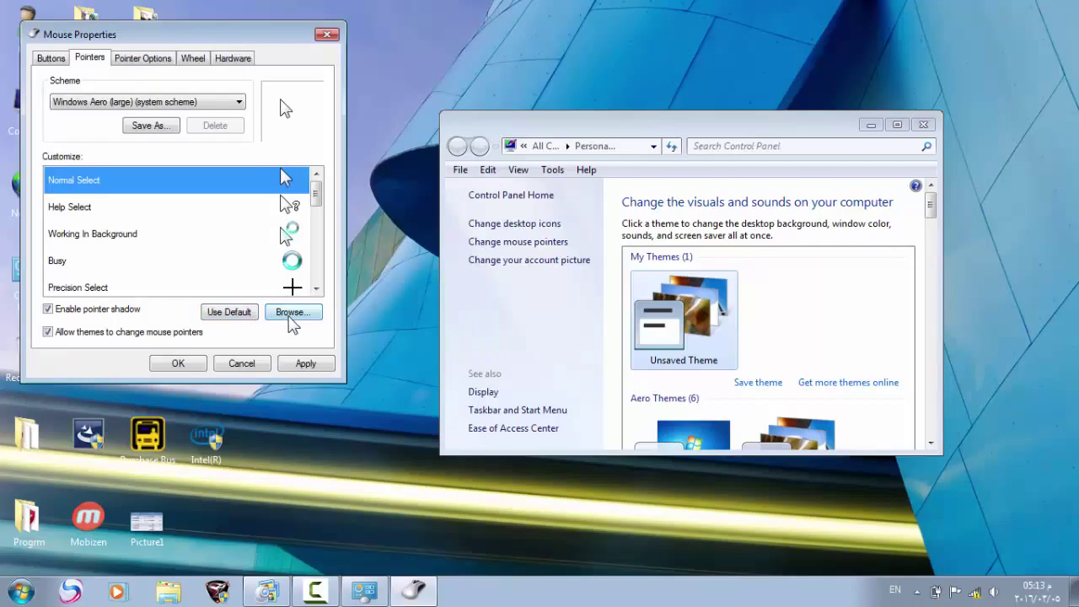
{"action": "left_click", "coordinate": [291, 316]}
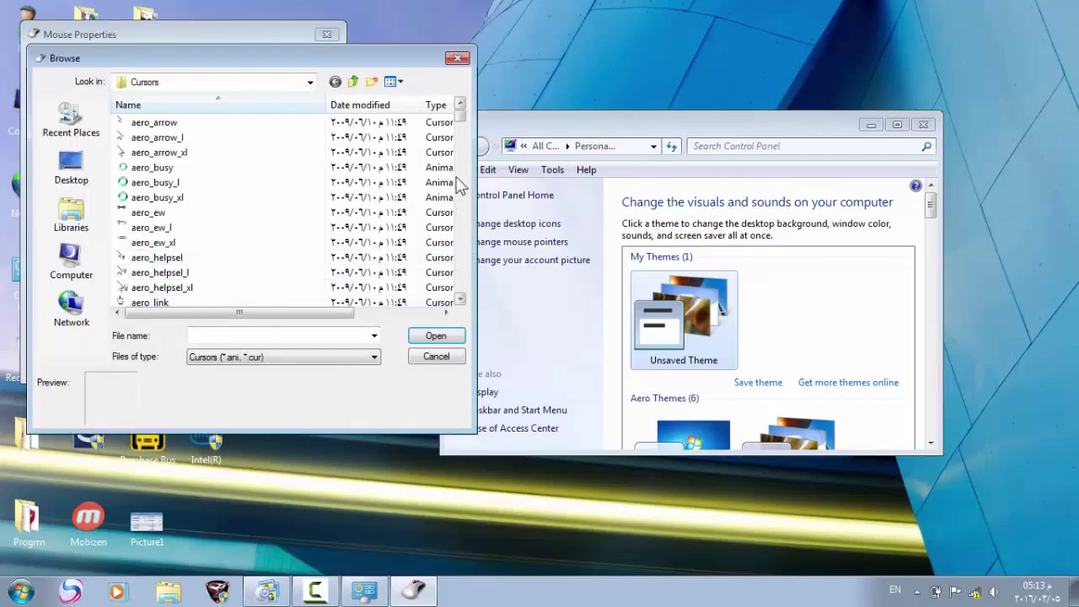
{"action": "left_click_drag", "start_coordinate": [460, 124], "coordinate": [464, 169]}
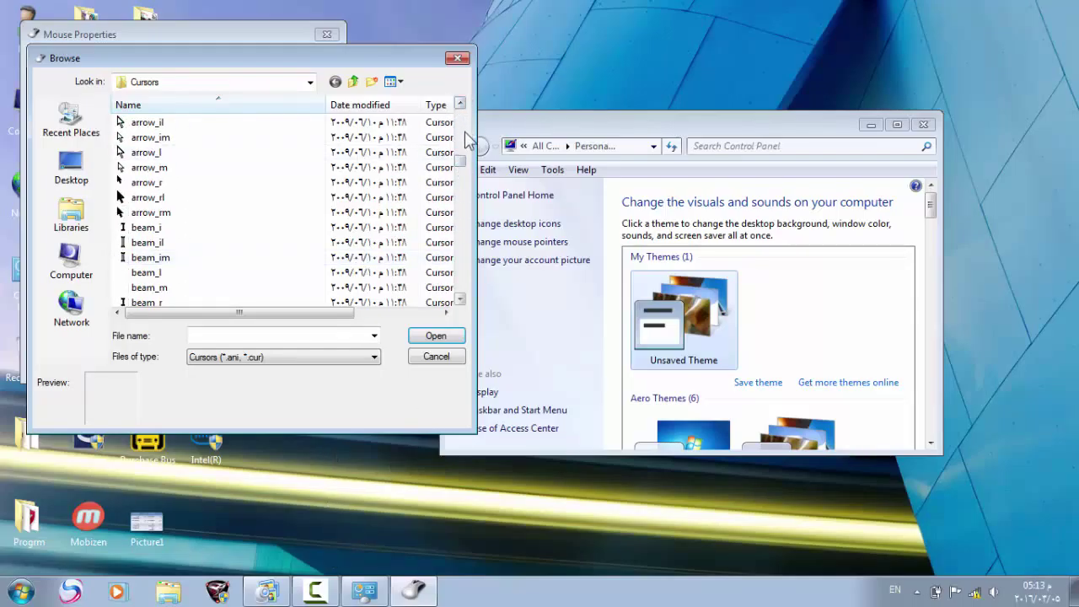
{"action": "left_click_drag", "start_coordinate": [462, 166], "coordinate": [462, 186]}
{"action": "left_click", "coordinate": [315, 590]}
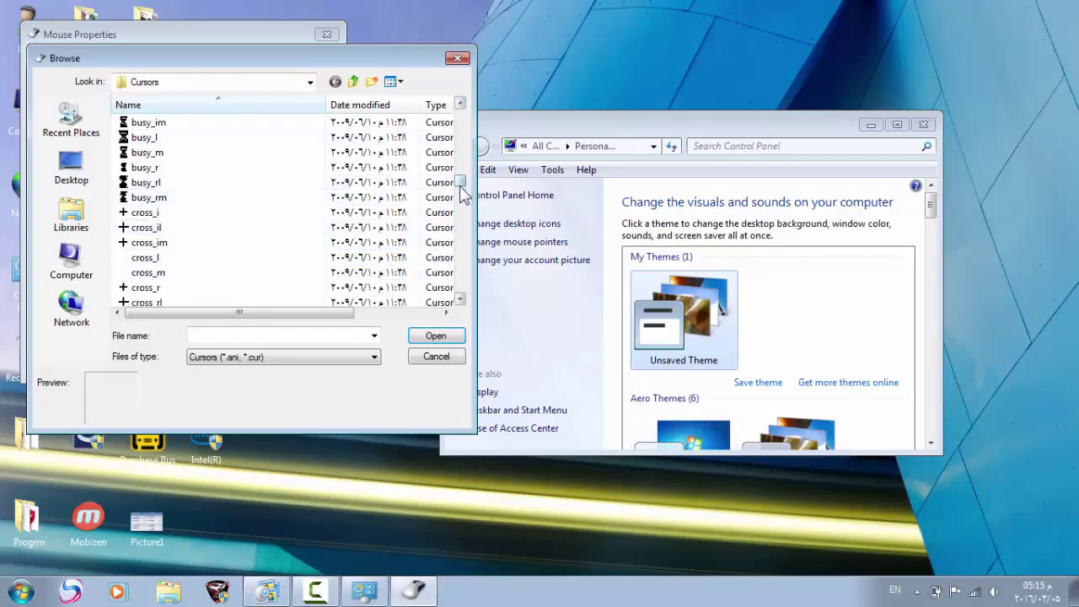
{"action": "left_click_drag", "start_coordinate": [462, 188], "coordinate": [463, 203]}
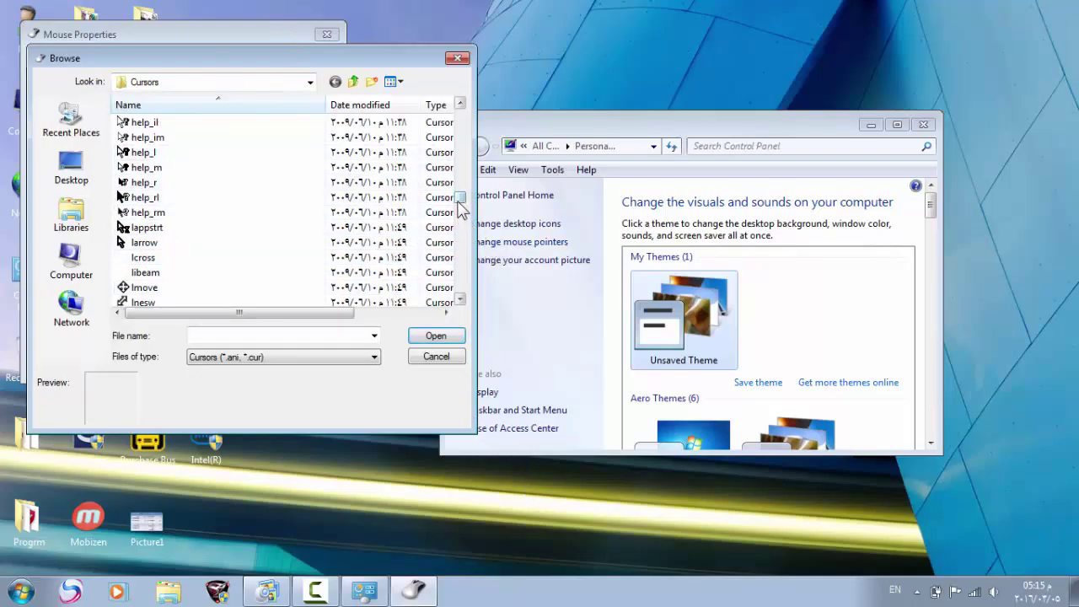
{"action": "left_click_drag", "start_coordinate": [462, 207], "coordinate": [460, 248]}
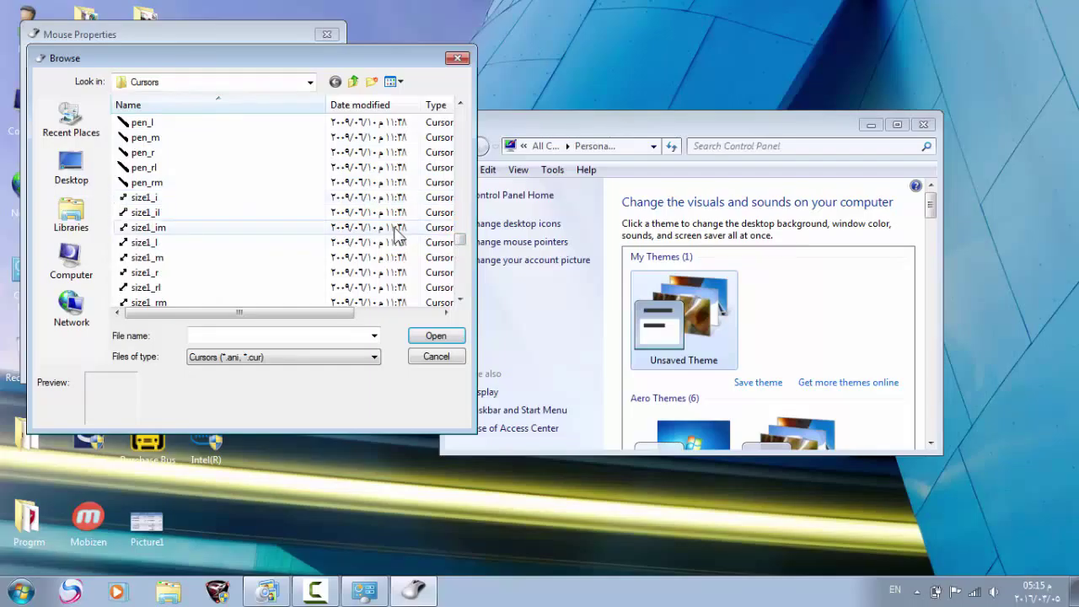
{"action": "left_click_drag", "start_coordinate": [462, 242], "coordinate": [462, 247]}
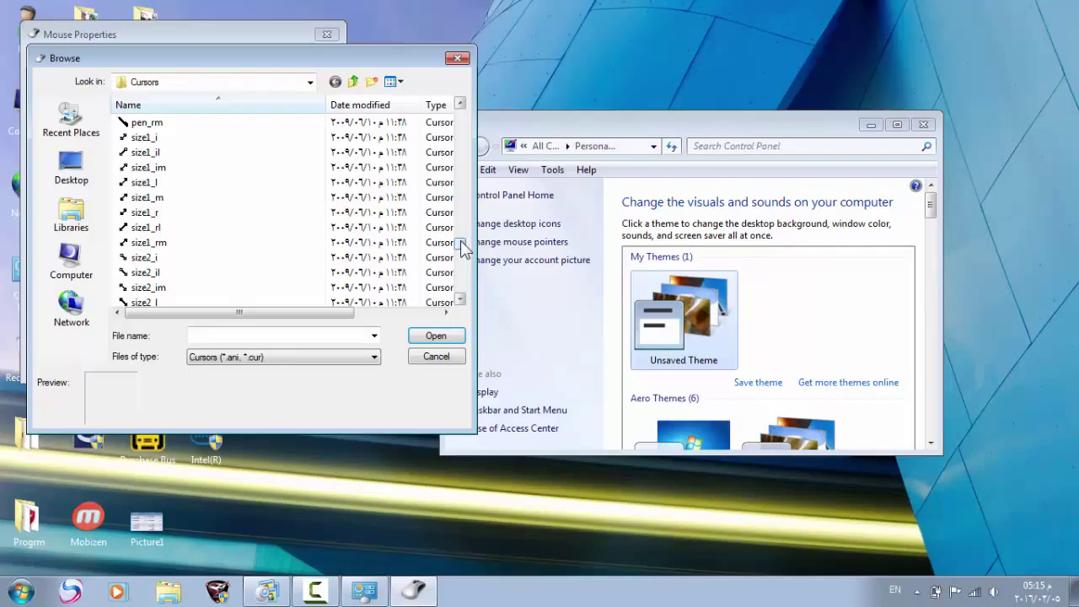
{"action": "left_click_drag", "start_coordinate": [461, 241], "coordinate": [460, 250]}
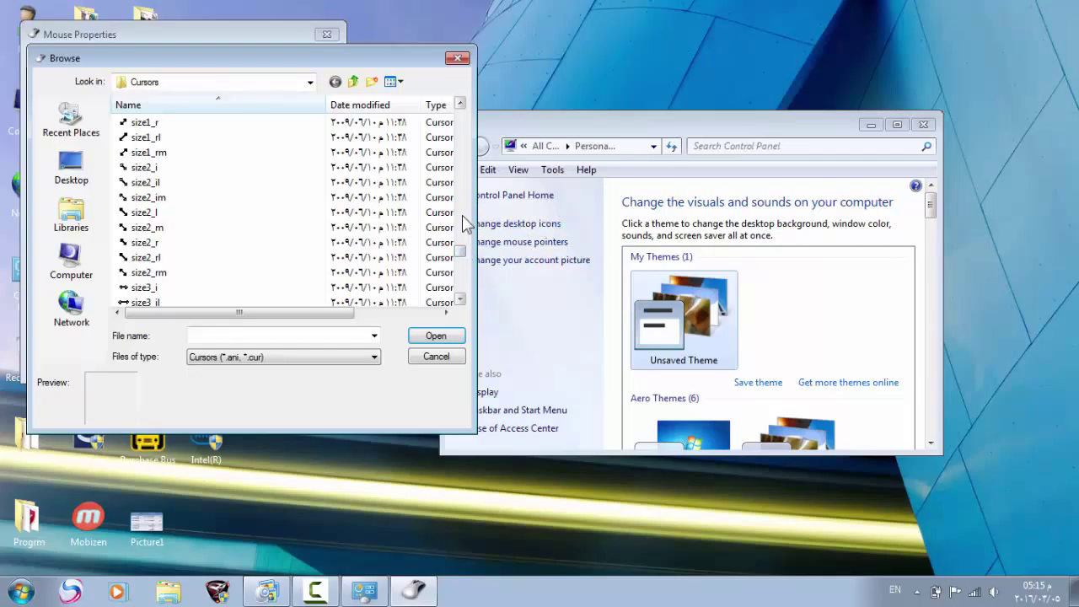
{"action": "left_click_drag", "start_coordinate": [461, 255], "coordinate": [465, 298]}
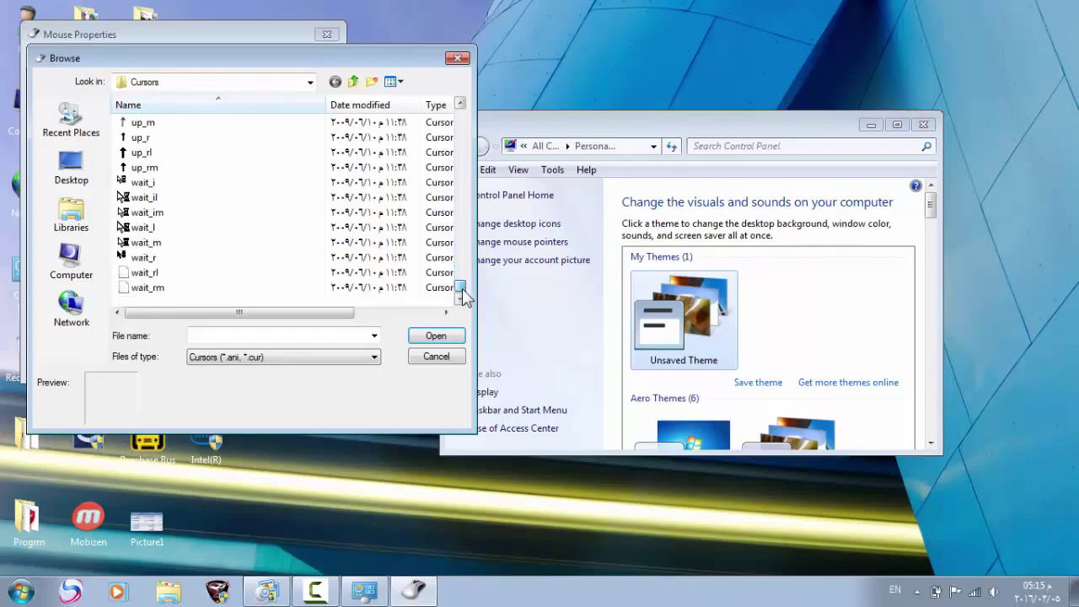
{"action": "left_click", "coordinate": [371, 361]}
{"action": "left_click", "coordinate": [374, 361]}
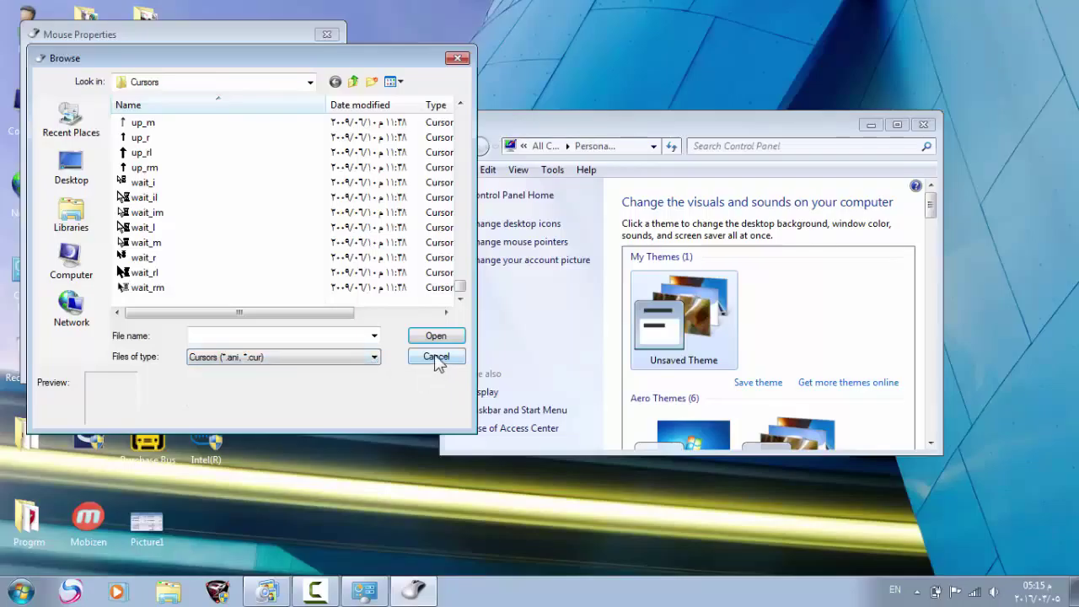
{"action": "left_click", "coordinate": [436, 357]}
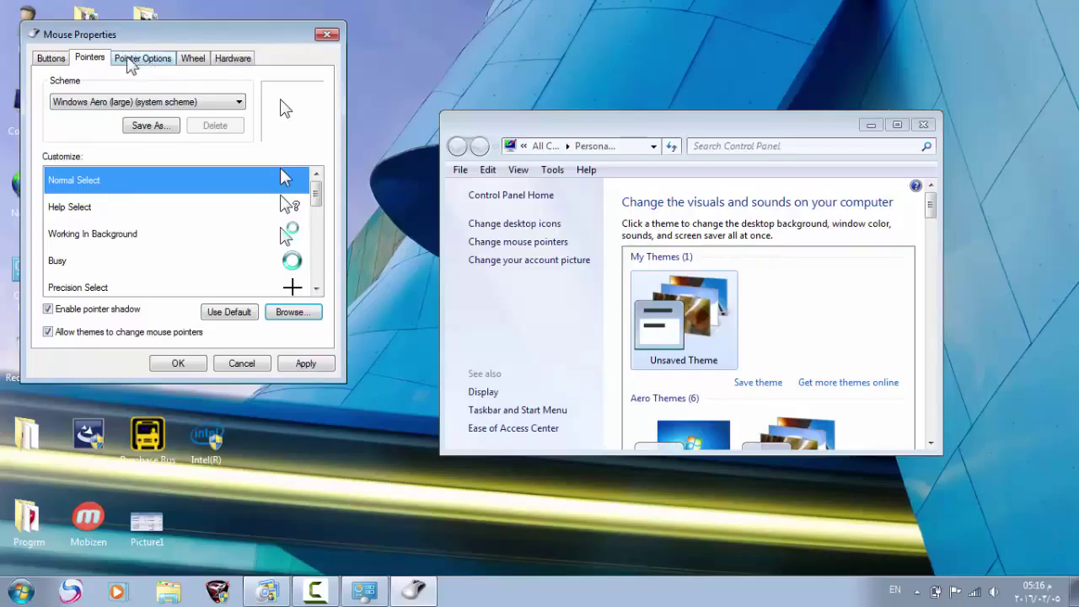
Turn on pointer trails in the mouse pointer options, and turn them off again.
{"action": "left_click", "coordinate": [131, 63]}
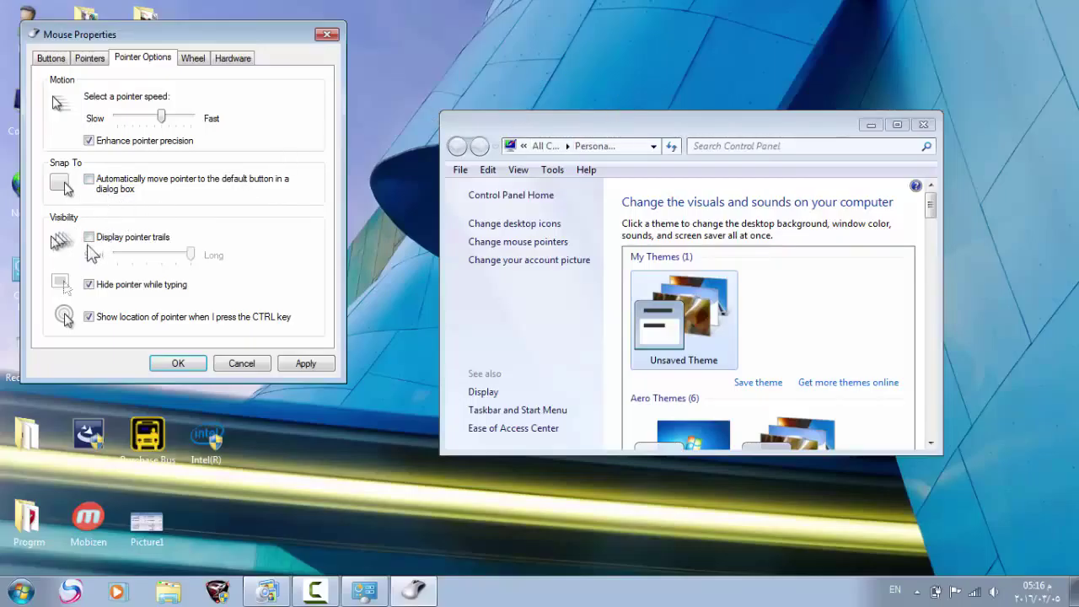
{"action": "left_click", "coordinate": [595, 46]}
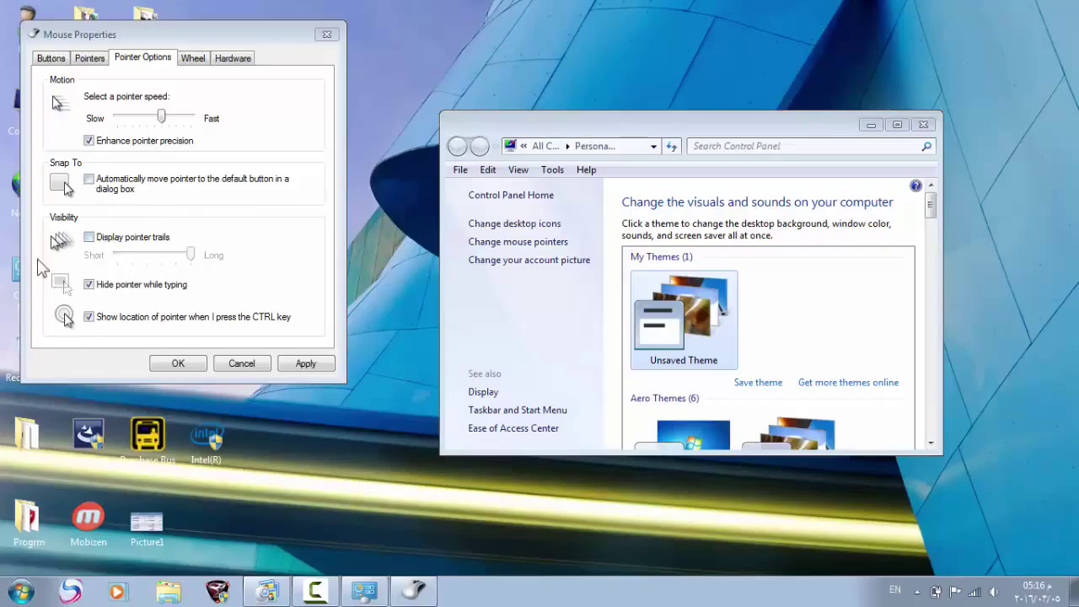
{"action": "left_click", "coordinate": [92, 238]}
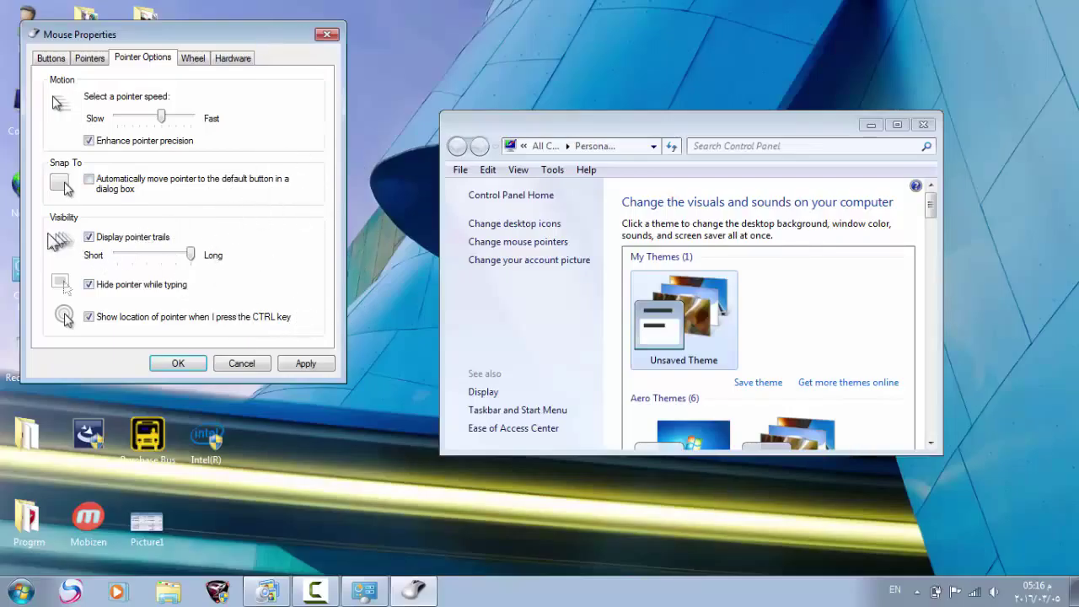
{"action": "left_click", "coordinate": [91, 238]}
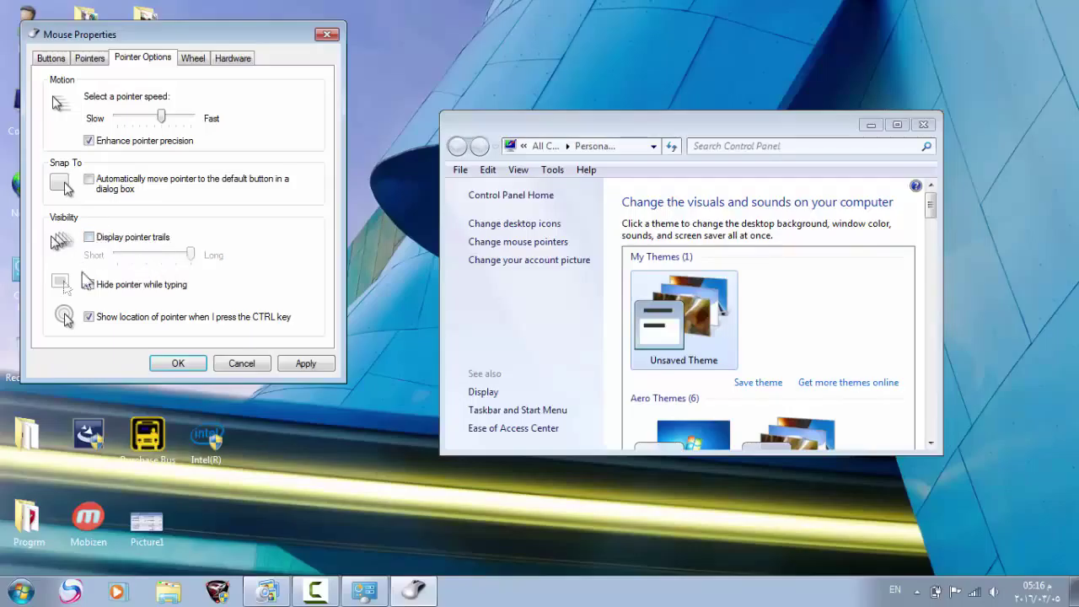
Disable showing the pointer location when CTRL is pressed and apply the change.
{"action": "left_click", "coordinate": [88, 284]}
{"action": "left_click", "coordinate": [89, 317]}
{"action": "left_click", "coordinate": [307, 363]}
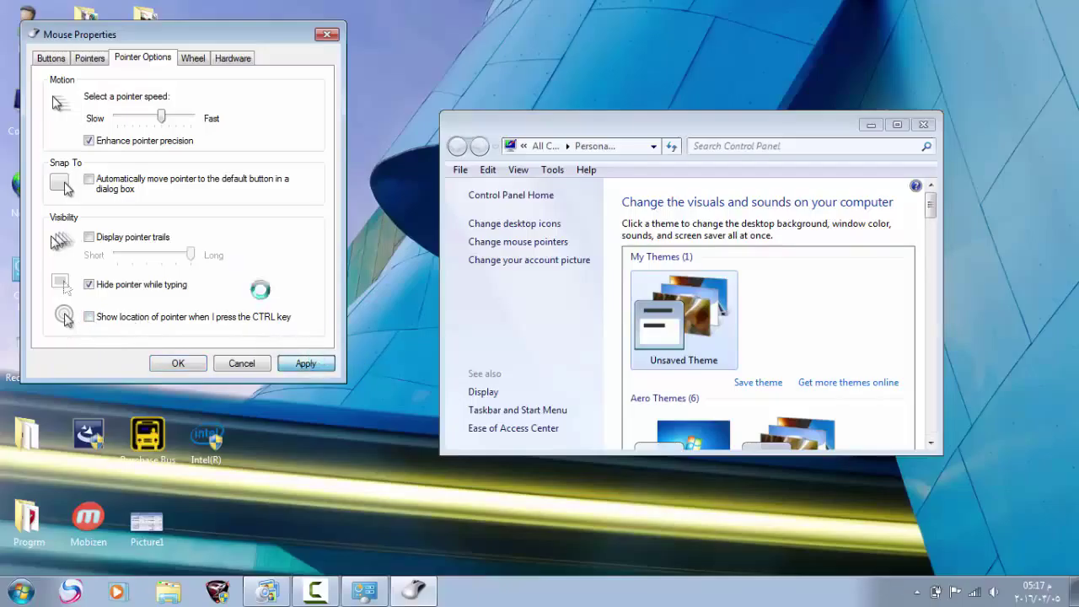
Re-enable showing the pointer location with the CTRL key, apply it, test it, and close the mouse properties and Personalization windows.
{"action": "left_click", "coordinate": [230, 324]}
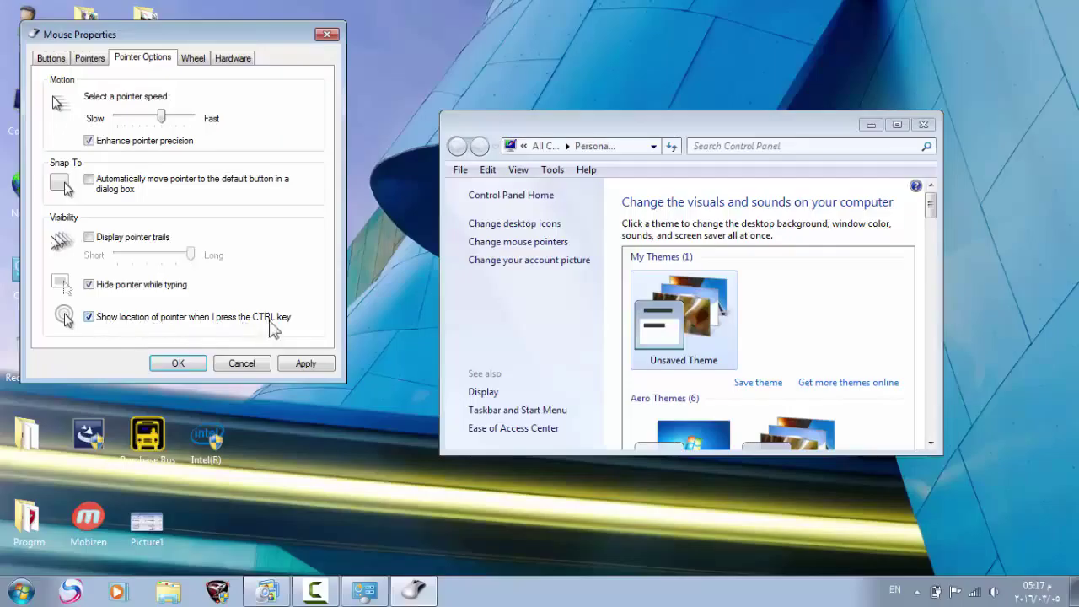
{"action": "left_click", "coordinate": [305, 363]}
{"action": "key", "text": "ctrl"}
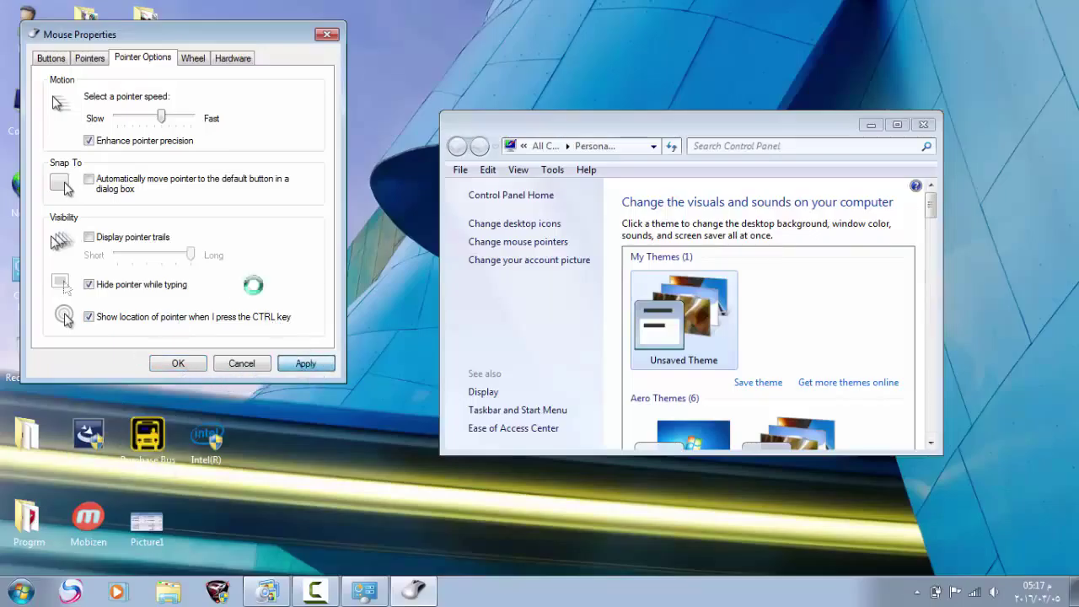
{"action": "left_click", "coordinate": [308, 365]}
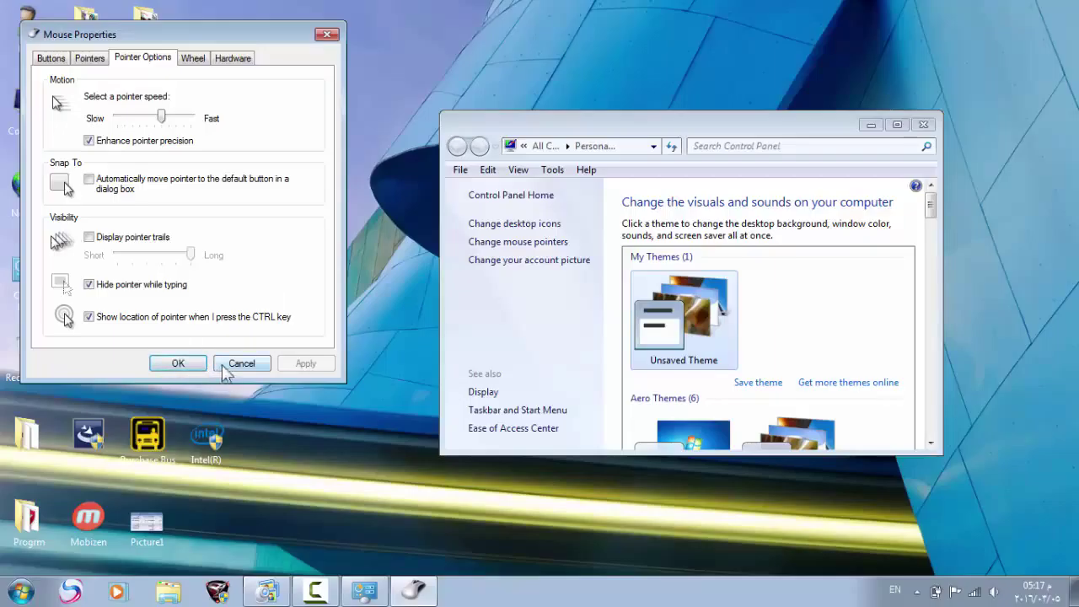
{"action": "left_click", "coordinate": [178, 364]}
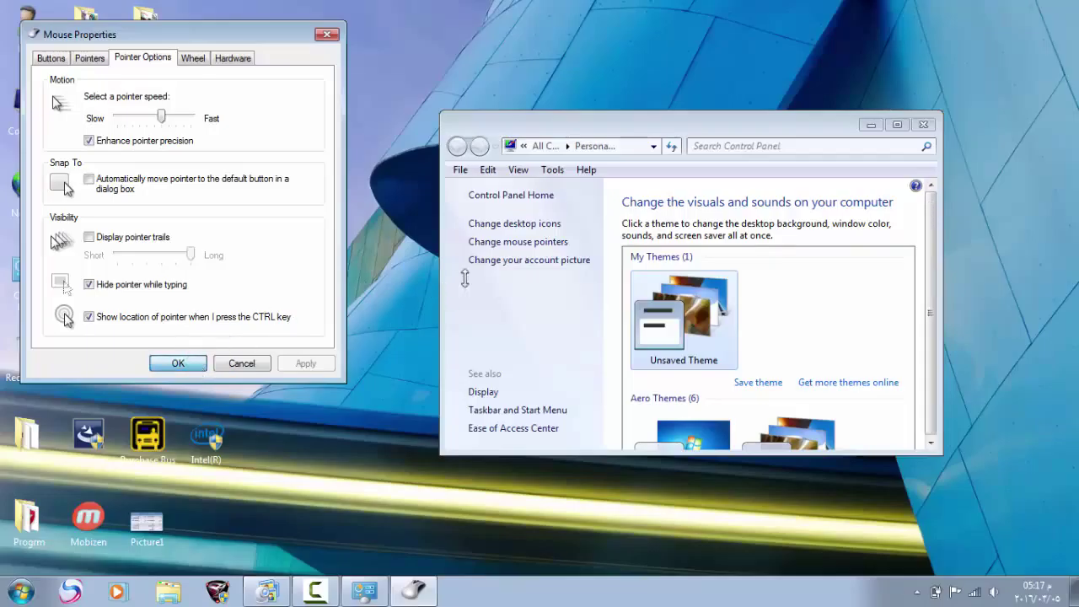
{"action": "left_click", "coordinate": [923, 124]}
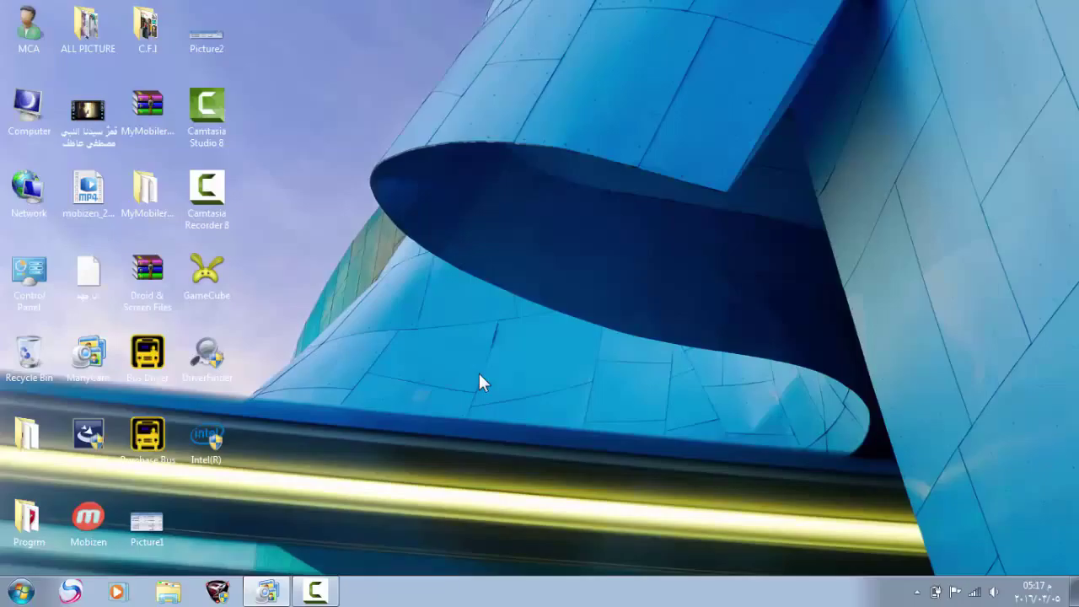
Open the Run dialog and clear its entry, and try a Start menu search for "run".
{"action": "key", "text": "super+r"}
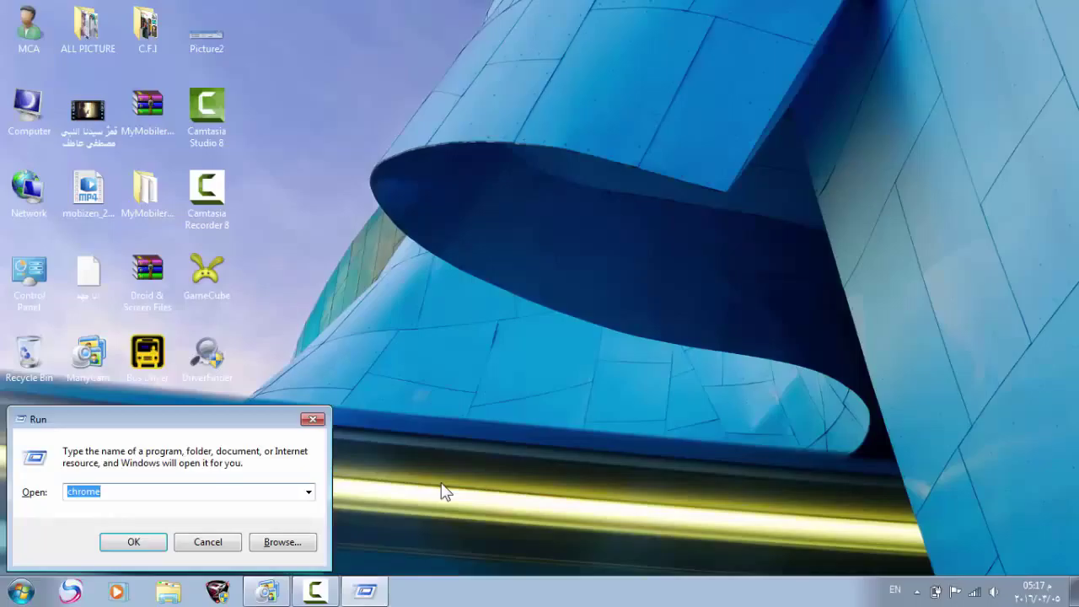
{"action": "key", "text": "BackSpace"}
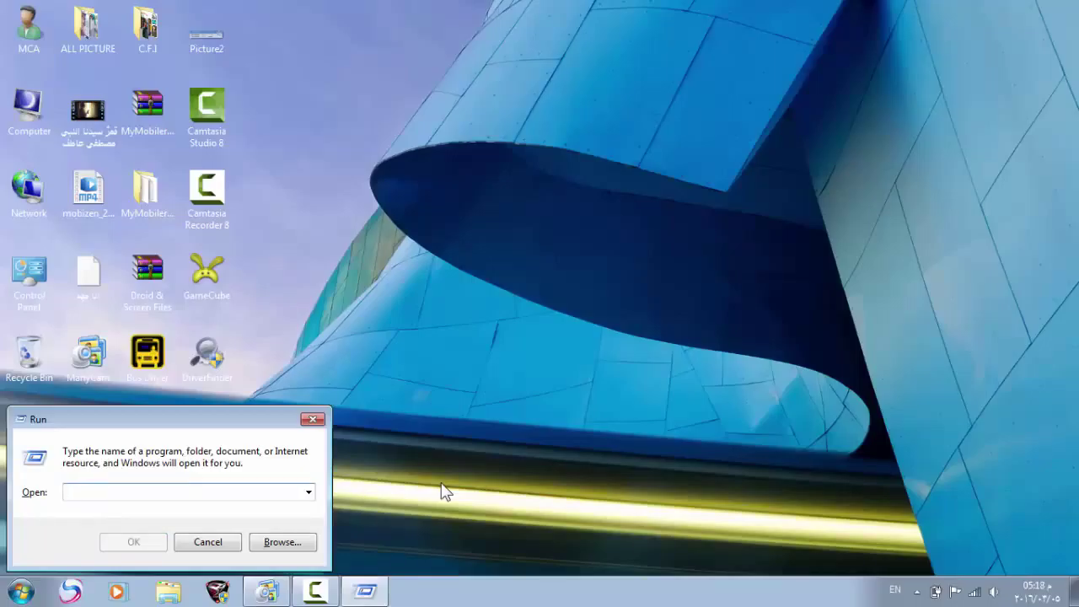
{"action": "key", "text": "super"}
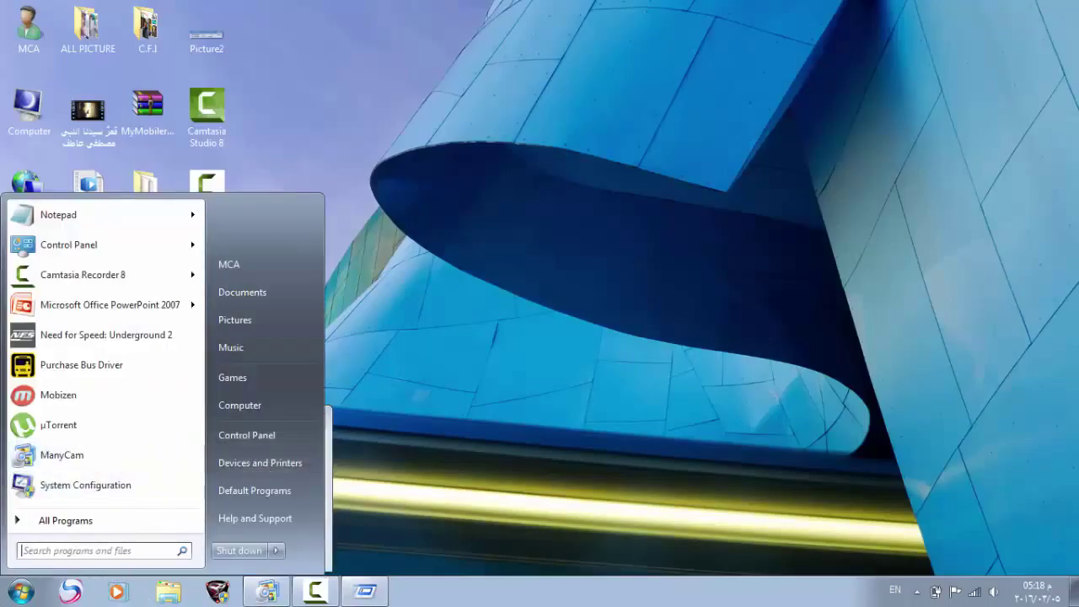
{"action": "type", "text": "run"}
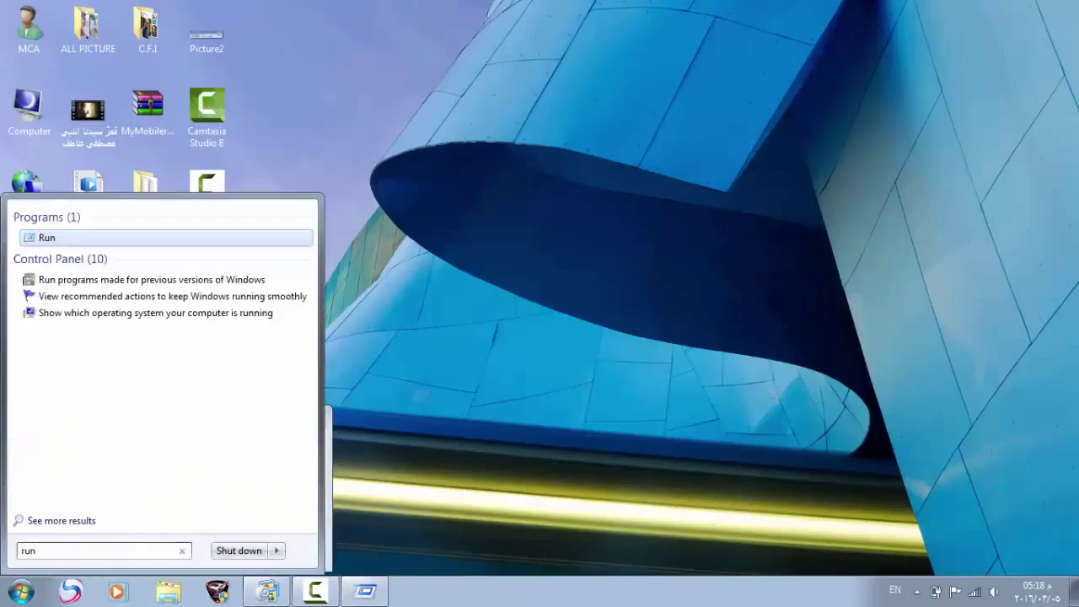
{"action": "key", "text": "BackSpace"}
{"action": "key", "text": "BackSpace"}
{"action": "key", "text": "BackSpace"}
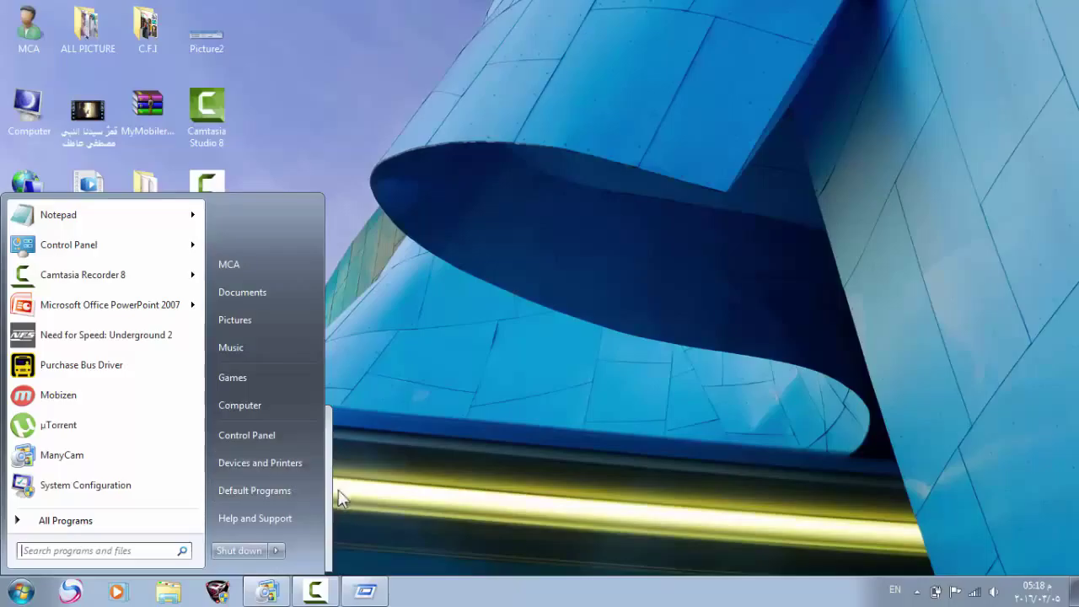
Launch System Configuration by running msconfig from the Run dialog.
{"action": "key", "text": "super+r"}
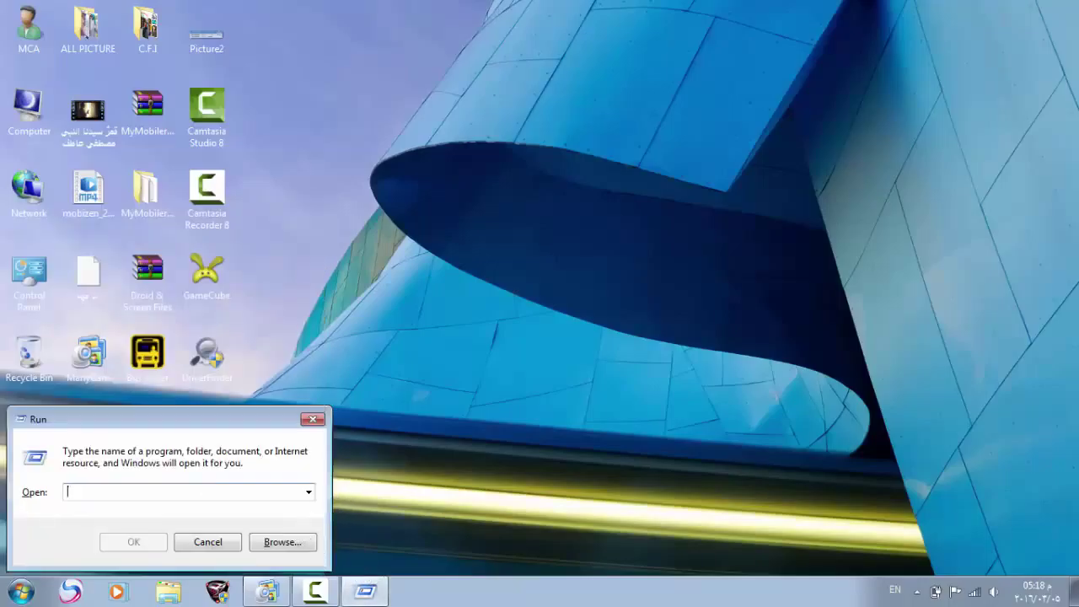
{"action": "type", "text": "ms"}
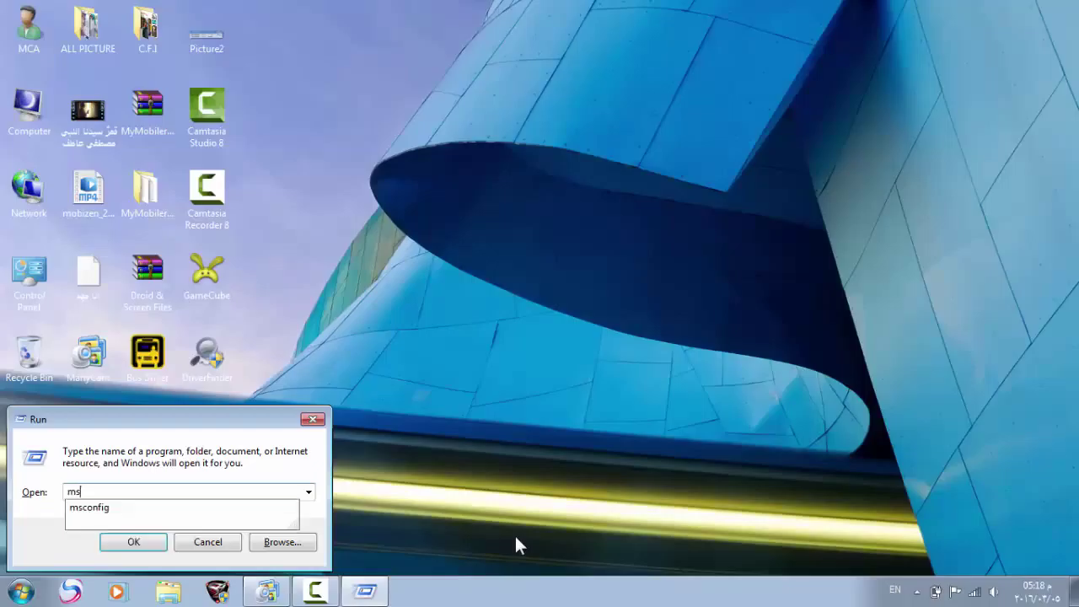
{"action": "key", "text": "Down"}
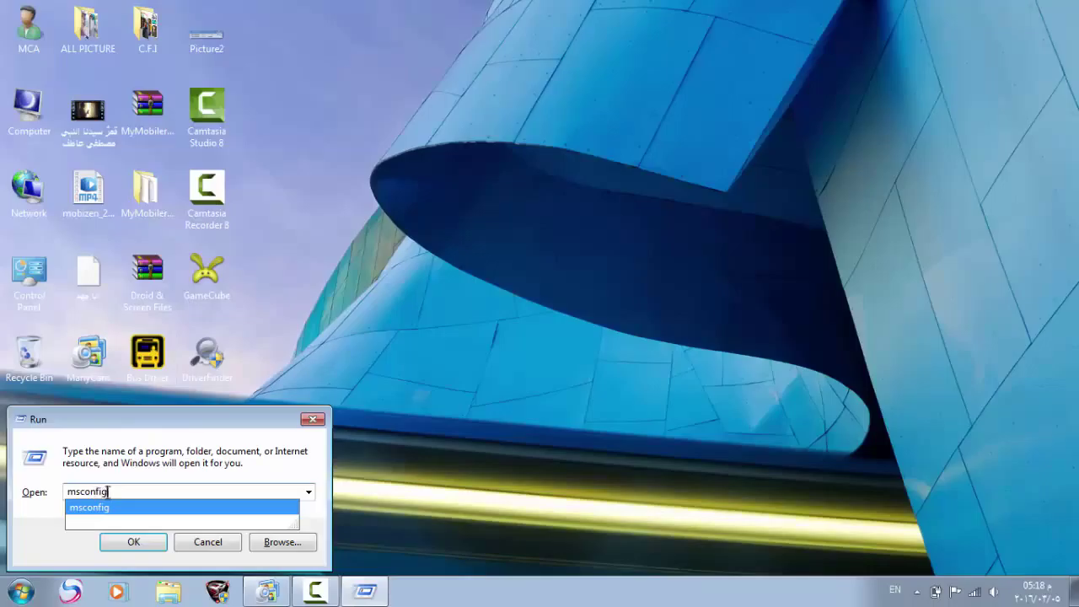
{"action": "left_click_drag", "start_coordinate": [103, 492], "coordinate": [178, 494]}
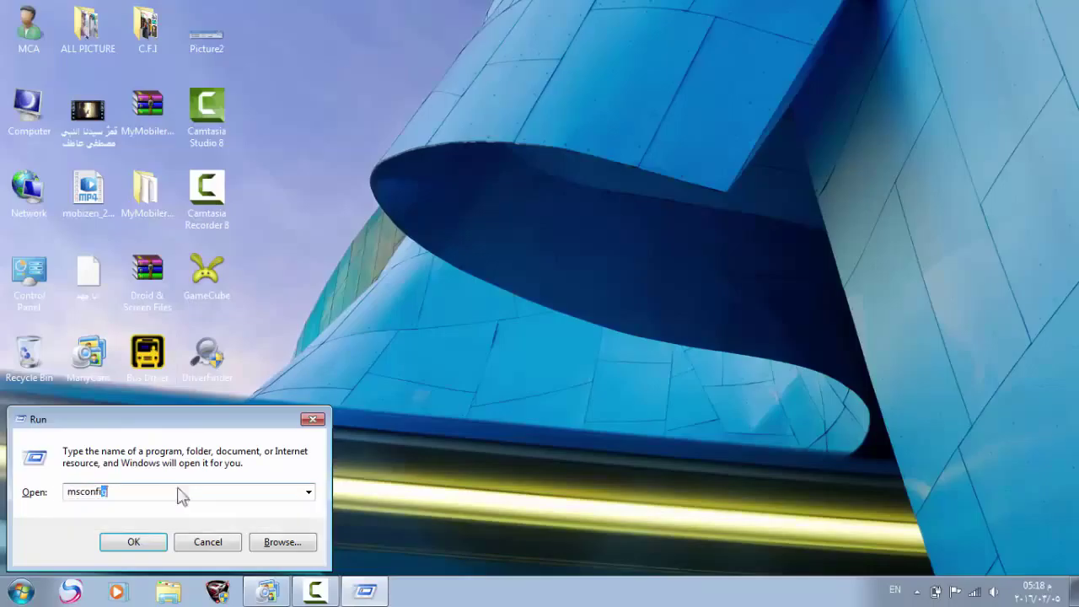
{"action": "left_click", "coordinate": [131, 542]}
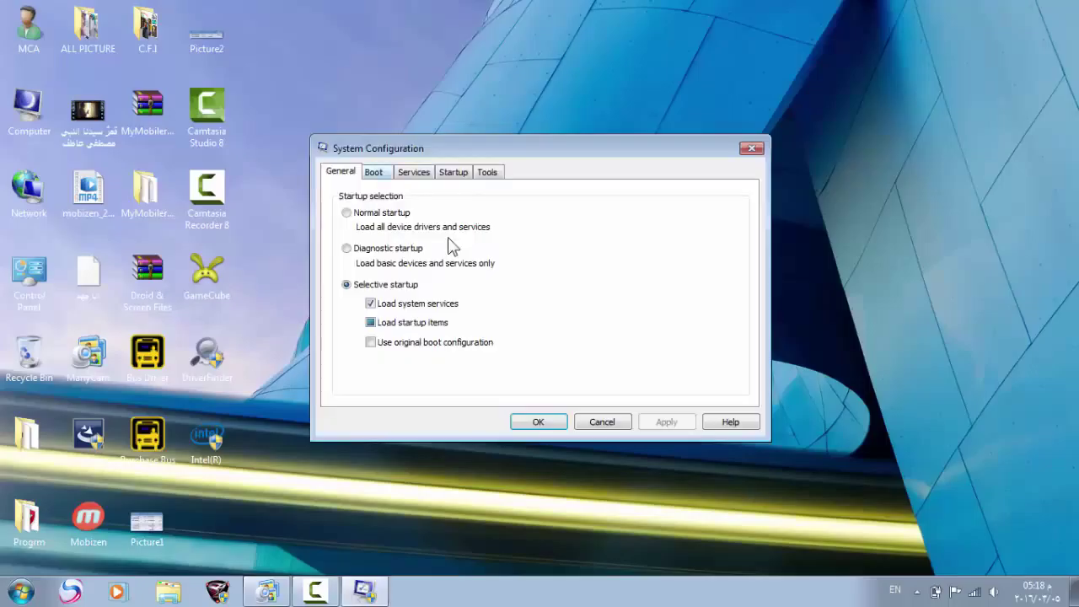
Open the advanced boot options for Windows 7 Ultimate and limit the number of processors to 1.
{"action": "key", "text": "ctrl+Tab"}
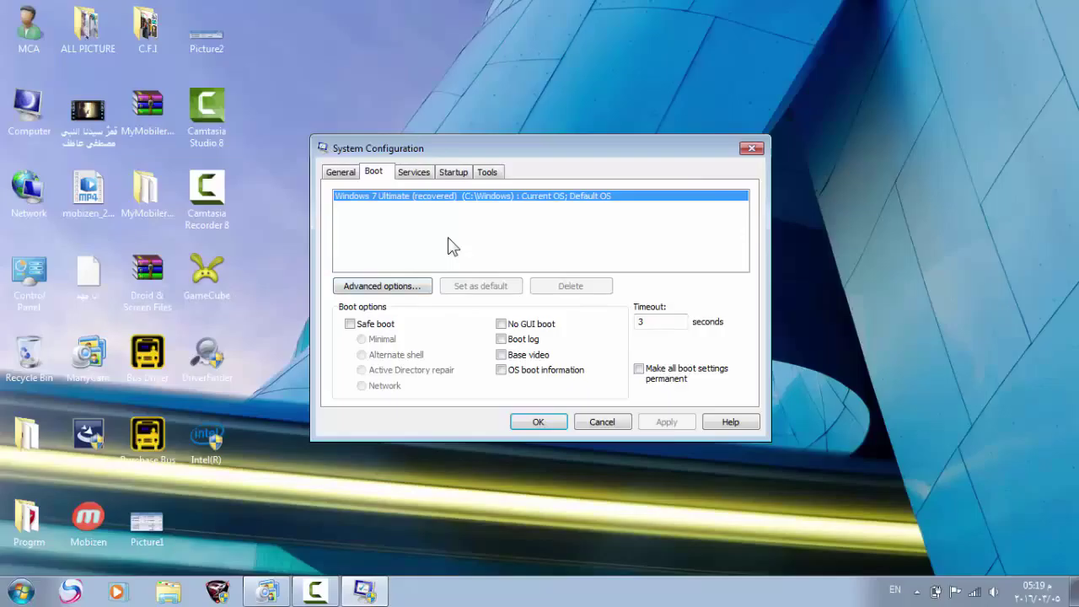
{"action": "key", "text": "alt+v"}
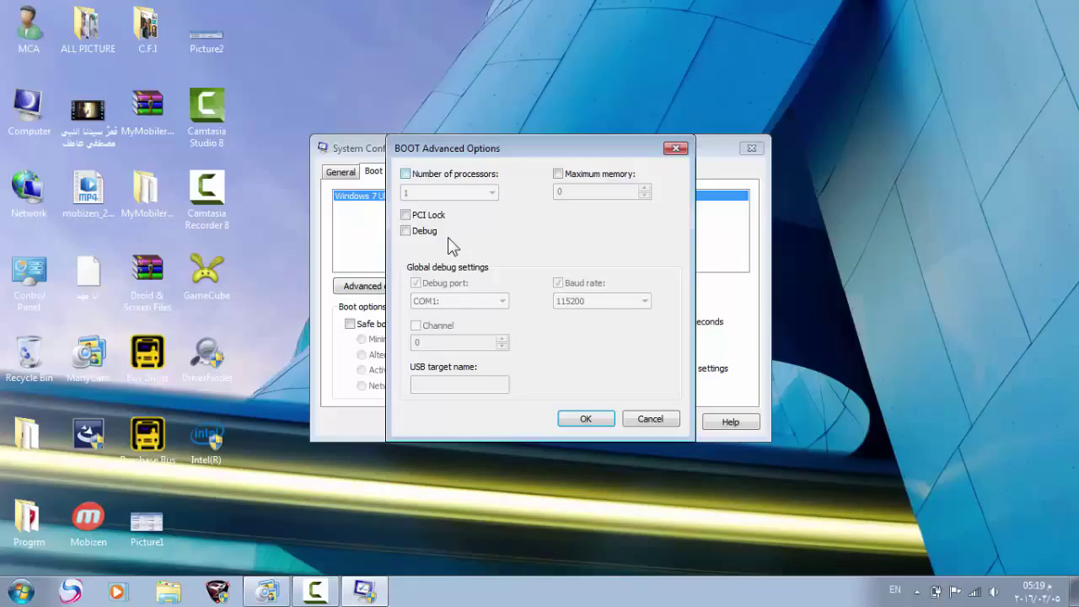
{"action": "key", "text": "space"}
{"action": "key", "text": "alt+Down"}
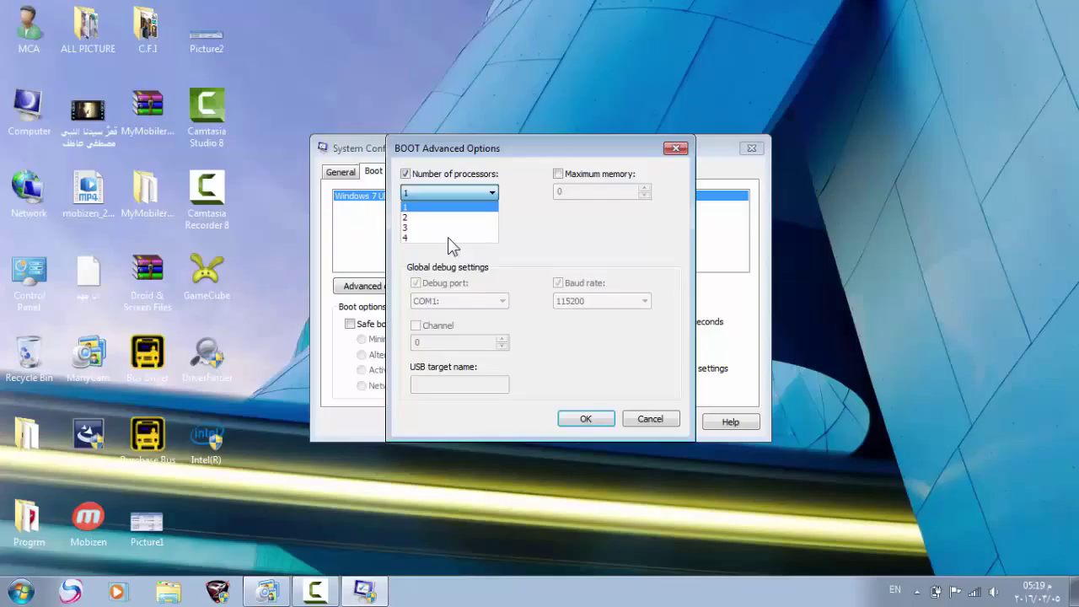
{"action": "key", "text": "Down"}
{"action": "key", "text": "Up"}
{"action": "key", "text": "Return"}
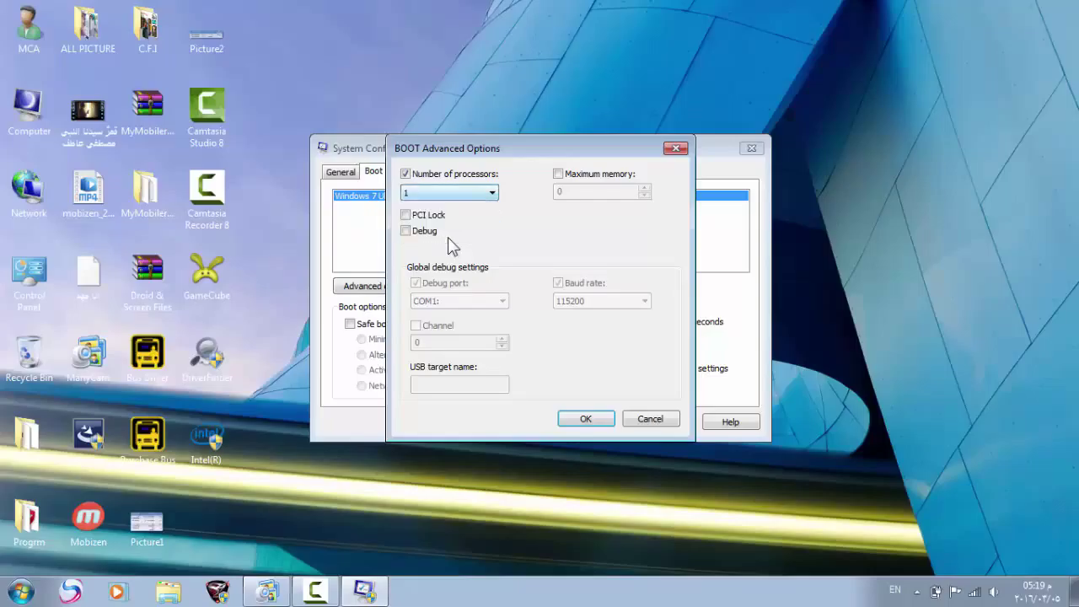
Toggle the processor limit off and on, browse the processor counts from 1 to 4, and disable the limit again.
{"action": "key", "text": "shift+Tab"}
{"action": "key", "text": "space"}
{"action": "key", "text": "space"}
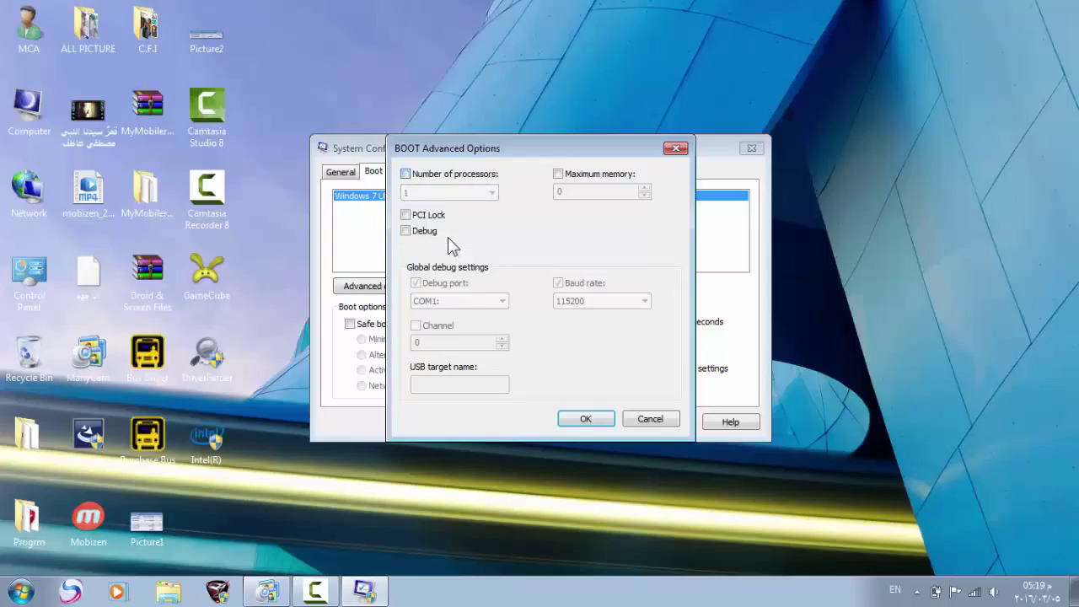
{"action": "key", "text": "Tab"}
{"action": "key", "text": "alt+Down"}
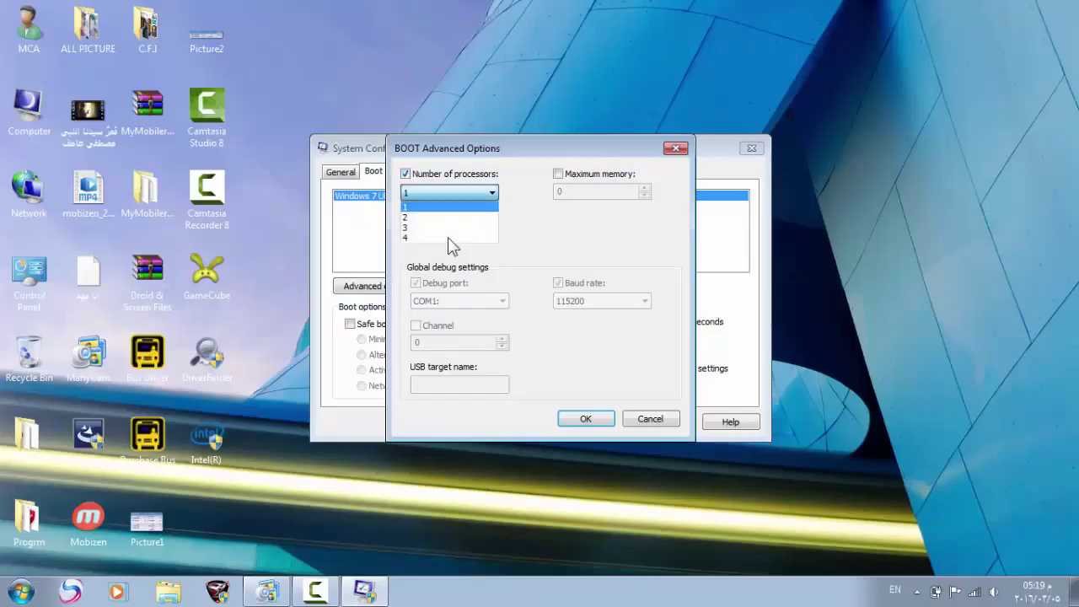
{"action": "key", "text": "Down"}
{"action": "key", "text": "Down"}
{"action": "key", "text": "Down"}
{"action": "key", "text": "Up"}
{"action": "key", "text": "Up"}
{"action": "key", "text": "Up"}
{"action": "key", "text": "Down"}
{"action": "key", "text": "Down"}
{"action": "key", "text": "Down"}
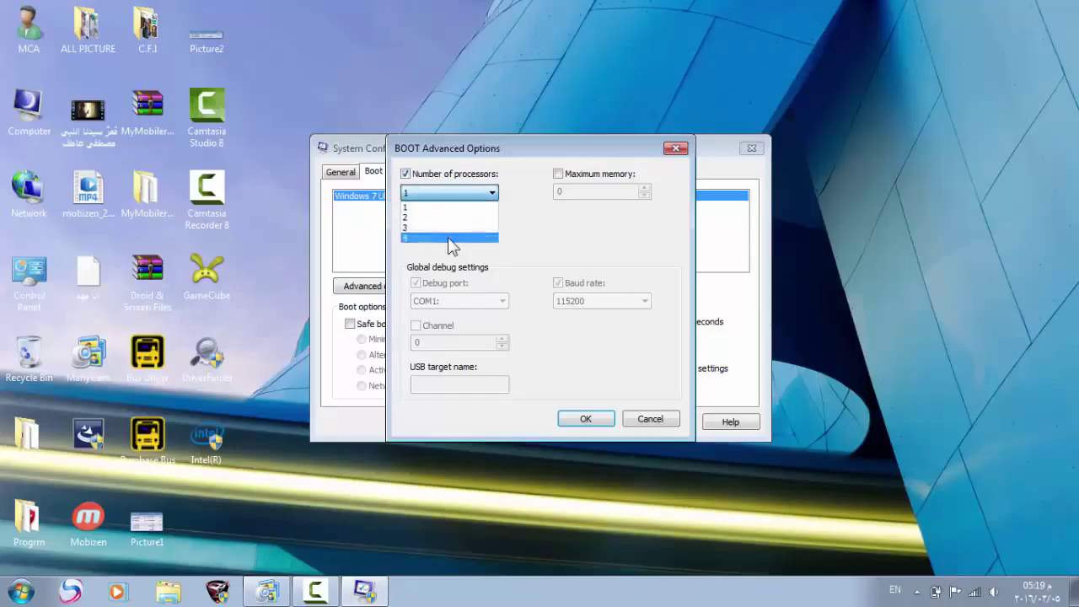
{"action": "key", "text": "Up"}
{"action": "key", "text": "Up"}
{"action": "key", "text": "Up"}
{"action": "key", "text": "Down"}
{"action": "key", "text": "Down"}
{"action": "key", "text": "Down"}
{"action": "key", "text": "Up"}
{"action": "key", "text": "Up"}
{"action": "key", "text": "Up"}
{"action": "key", "text": "Down"}
{"action": "key", "text": "Down"}
{"action": "key", "text": "Down"}
{"action": "key", "text": "Up"}
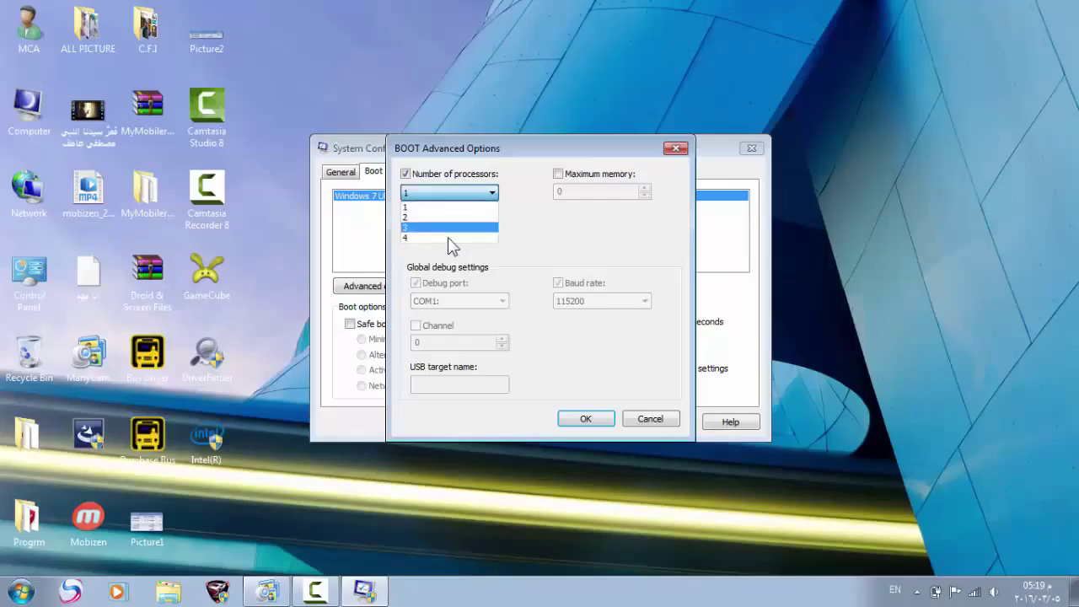
{"action": "key", "text": "Down"}
{"action": "key", "text": "Up"}
{"action": "key", "text": "Up"}
{"action": "key", "text": "Up"}
{"action": "key", "text": "Return"}
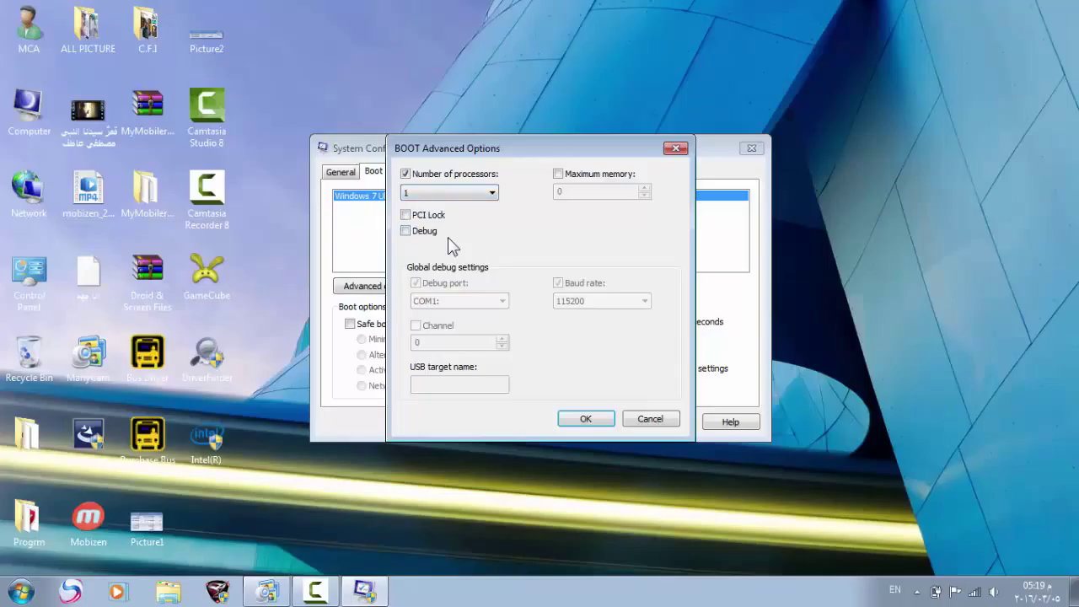
{"action": "key", "text": "alt+n"}
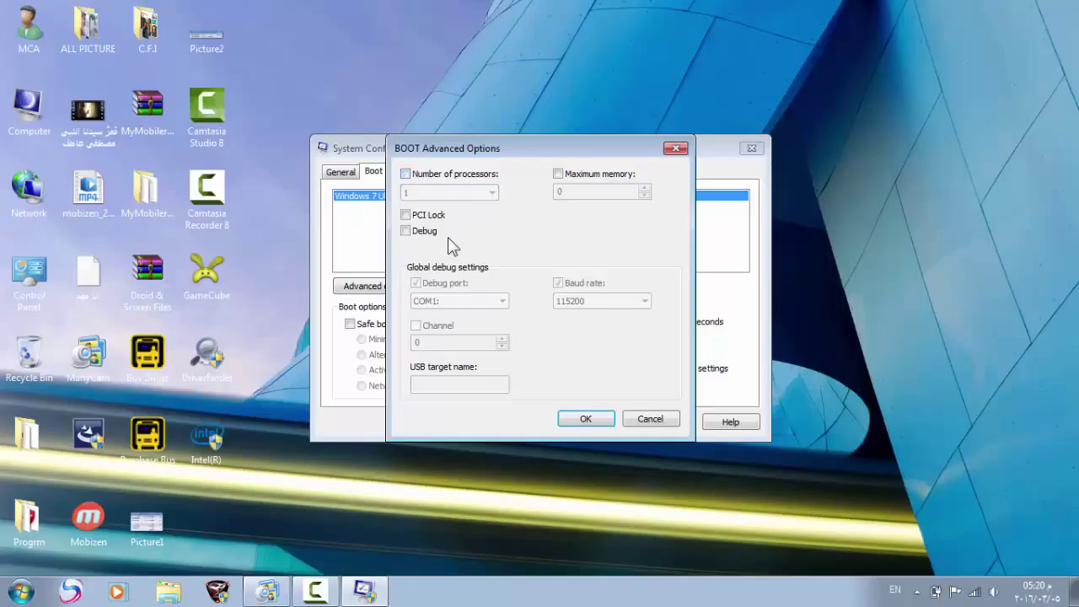
Enable the maximum memory limit, disable it again, and close the advanced boot options.
{"action": "key", "text": "alt+m"}
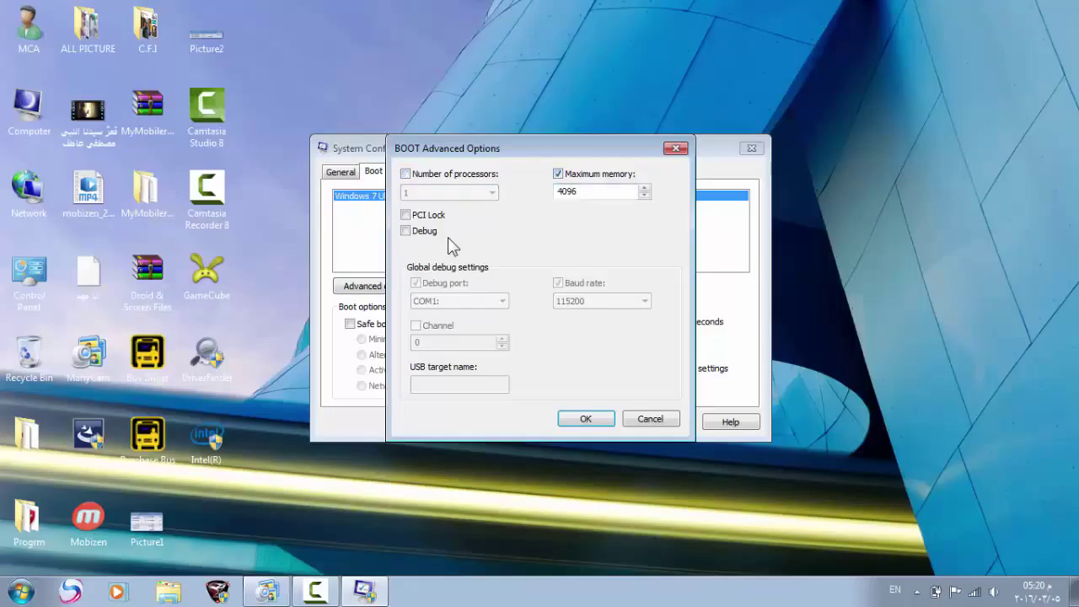
{"action": "key", "text": "Tab"}
{"action": "key", "text": "End"}
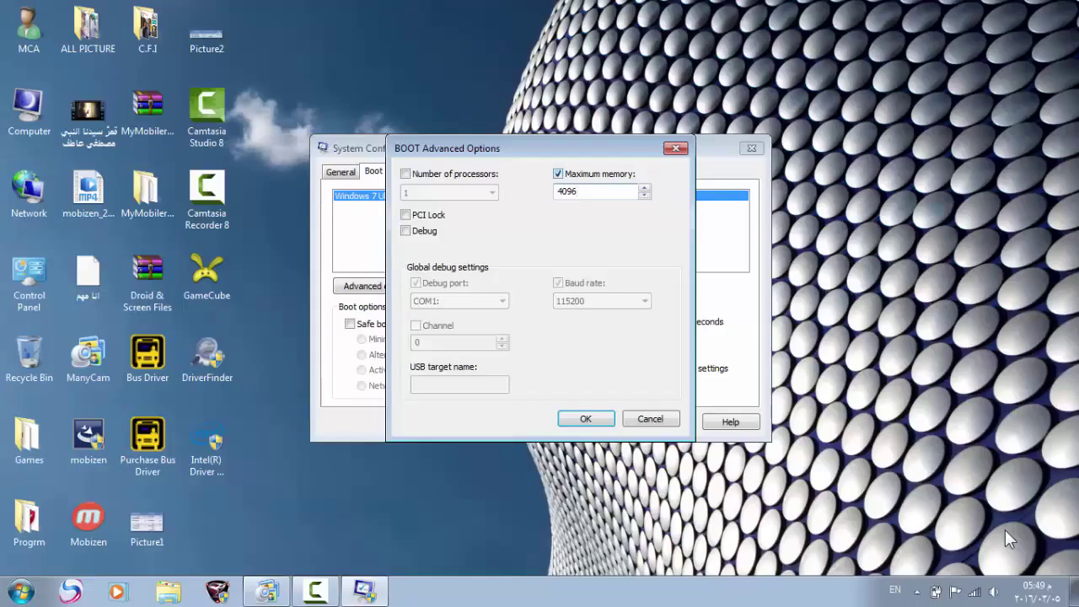
{"action": "key", "text": "shift+Tab"}
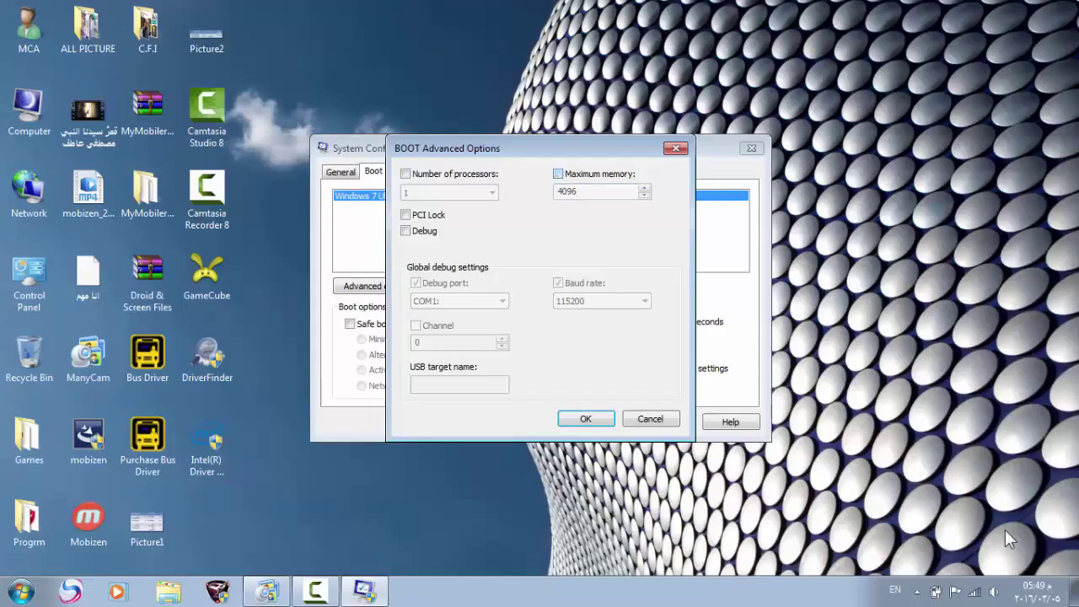
{"action": "key", "text": "space"}
{"action": "key", "text": "Return"}
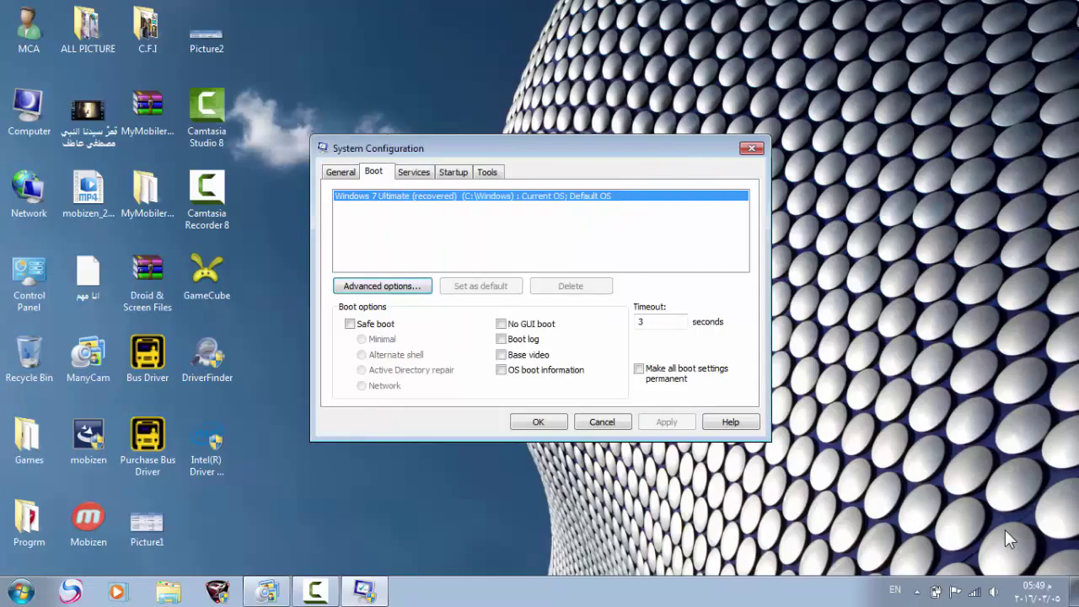
Browse the list of services and hide all Microsoft services.
{"action": "key", "text": "ctrl+Tab"}
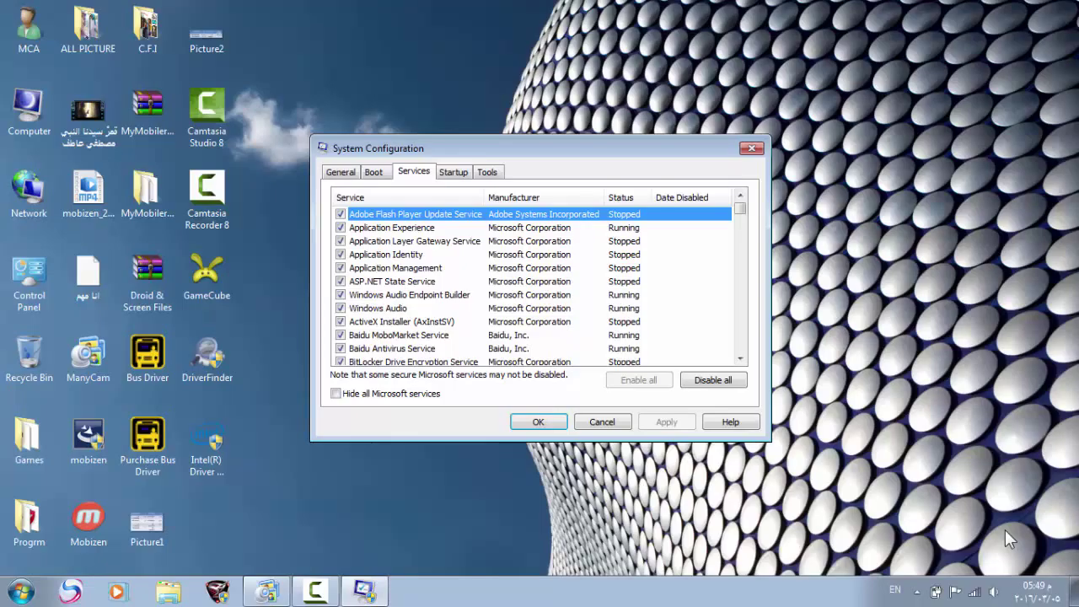
{"action": "scroll", "coordinate": [1005, 530], "scroll_direction": "down", "scroll_amount": 4}
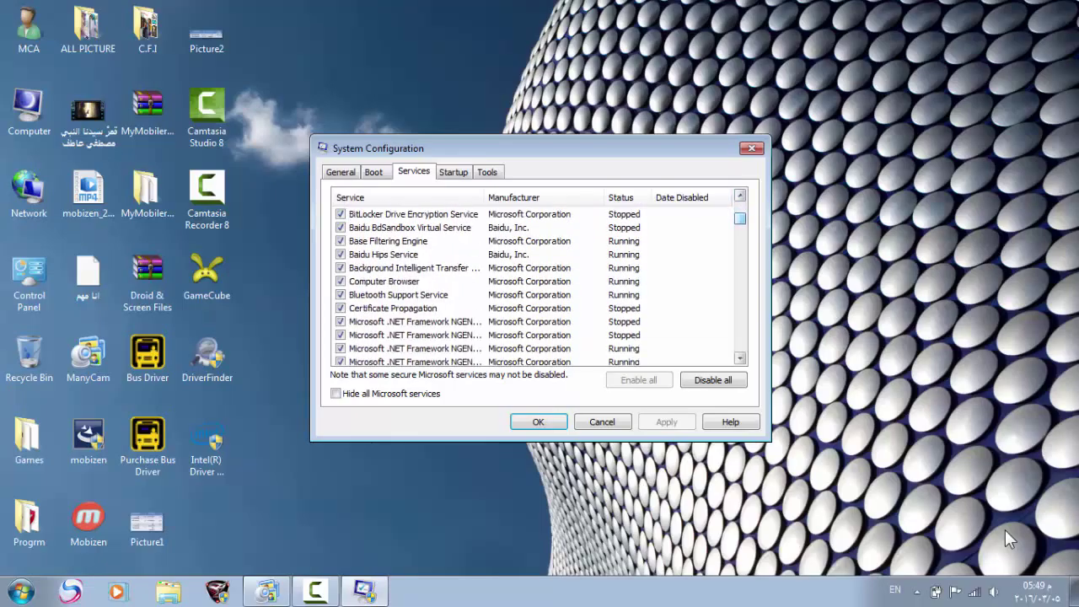
{"action": "key", "text": "alt+h"}
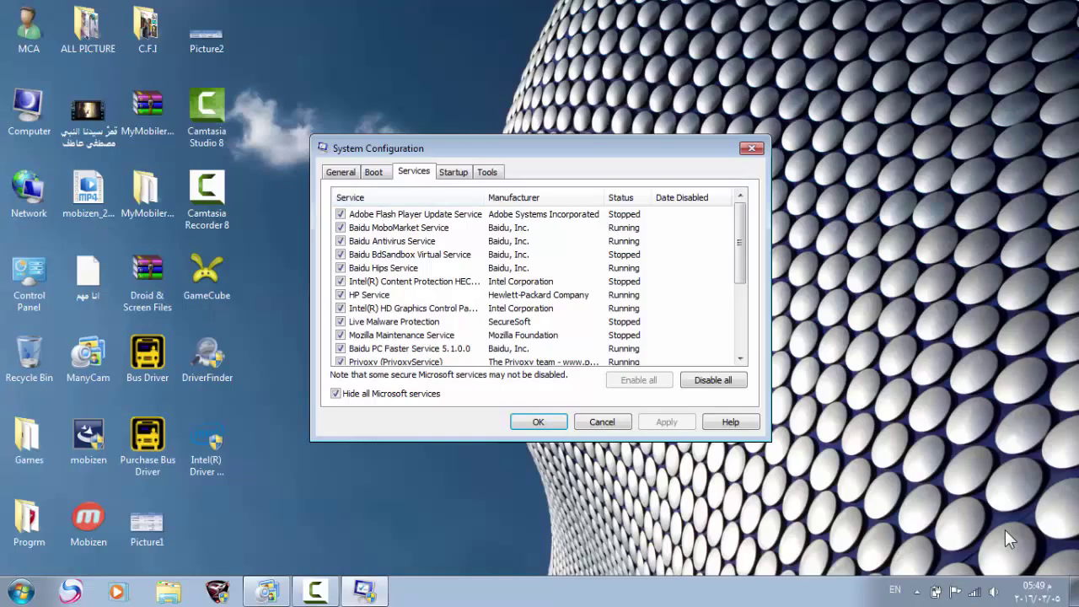
Disable the Baidu MoboMarket Service, re-enable it, and select the Baidu PC Faster Service in the list.
{"action": "key", "text": "space"}
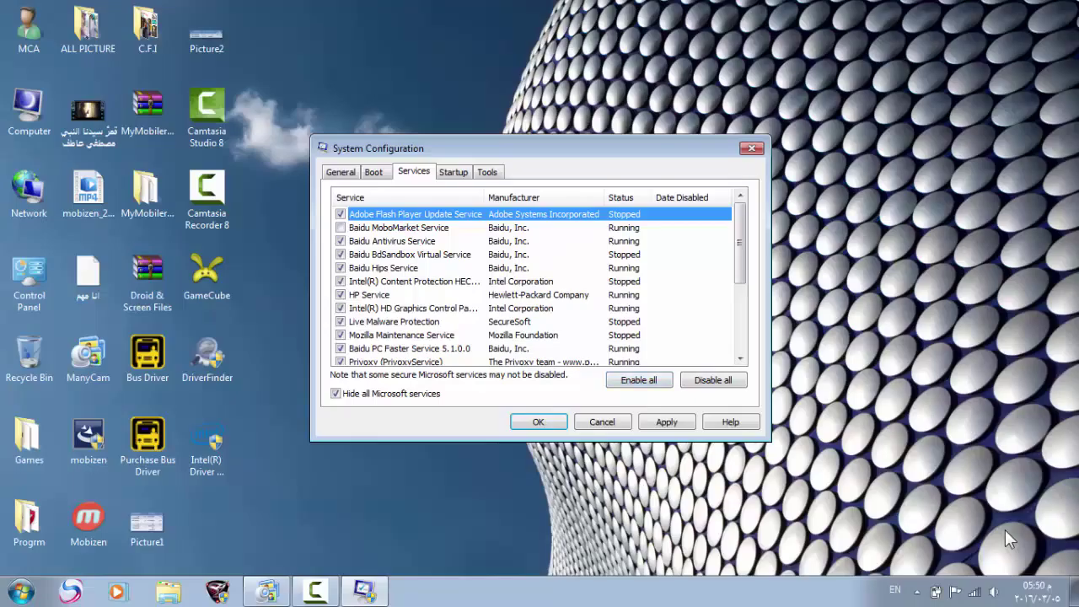
{"action": "key", "text": "space"}
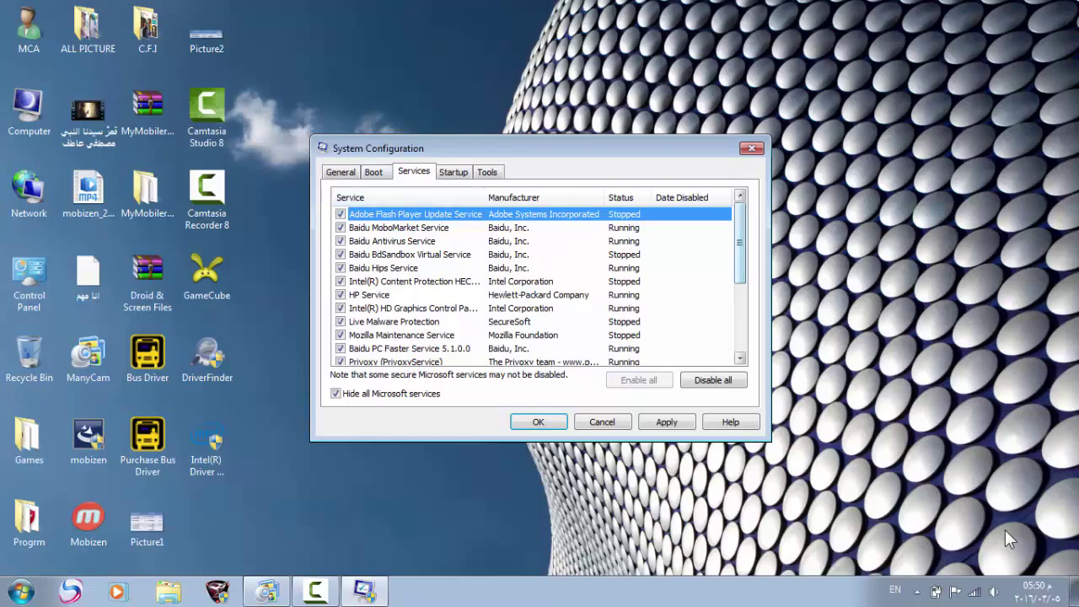
{"action": "scroll", "coordinate": [1005, 530], "scroll_direction": "down", "scroll_amount": 3}
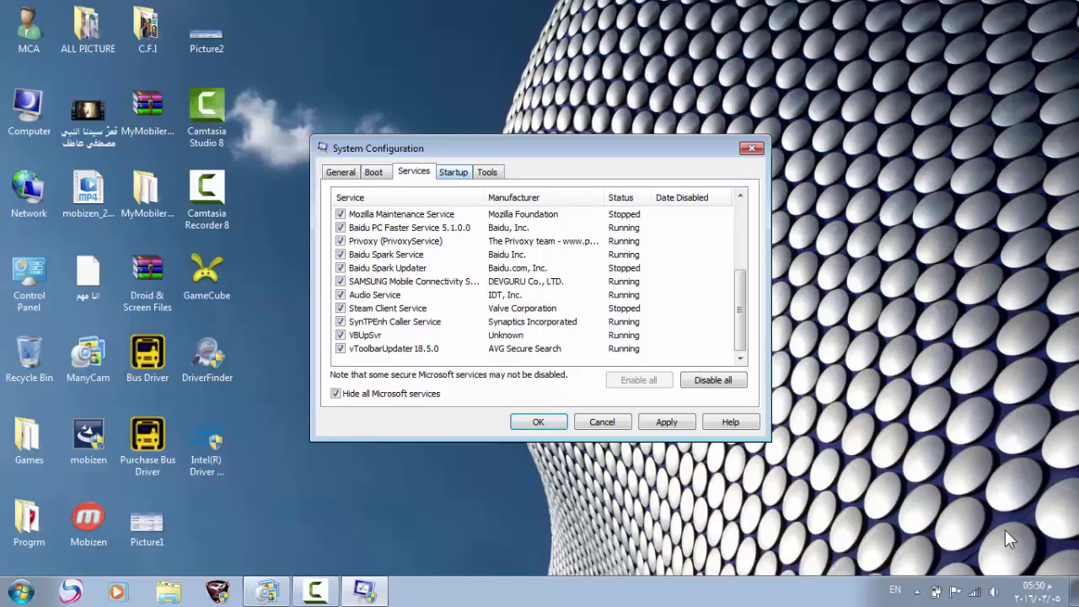
{"action": "left_click", "coordinate": [410, 227]}
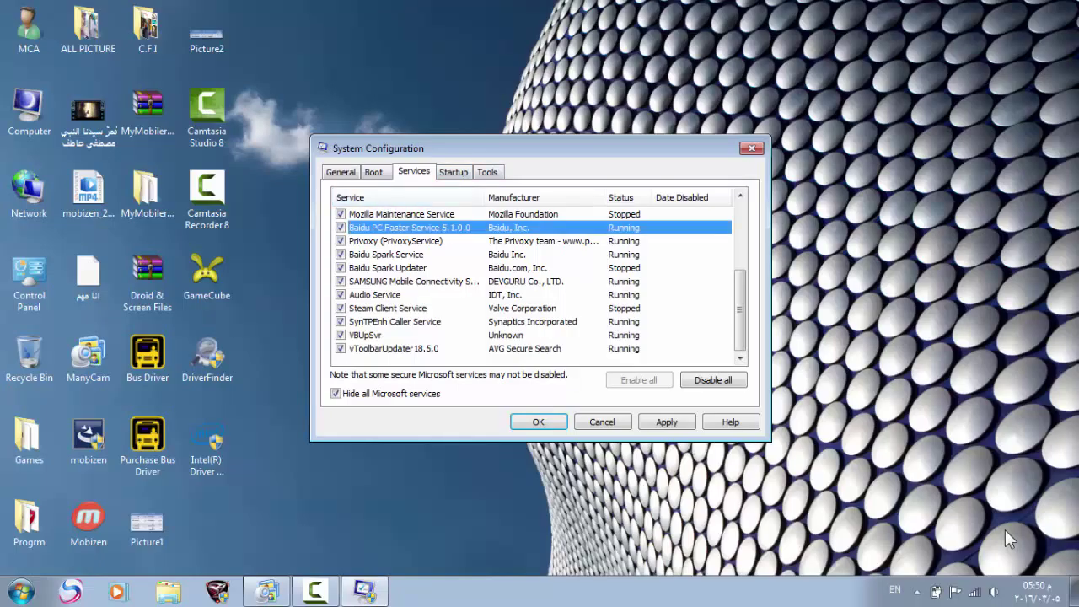
Look through the complete list of enabled and disabled startup items.
{"action": "key", "text": "ctrl+Tab"}
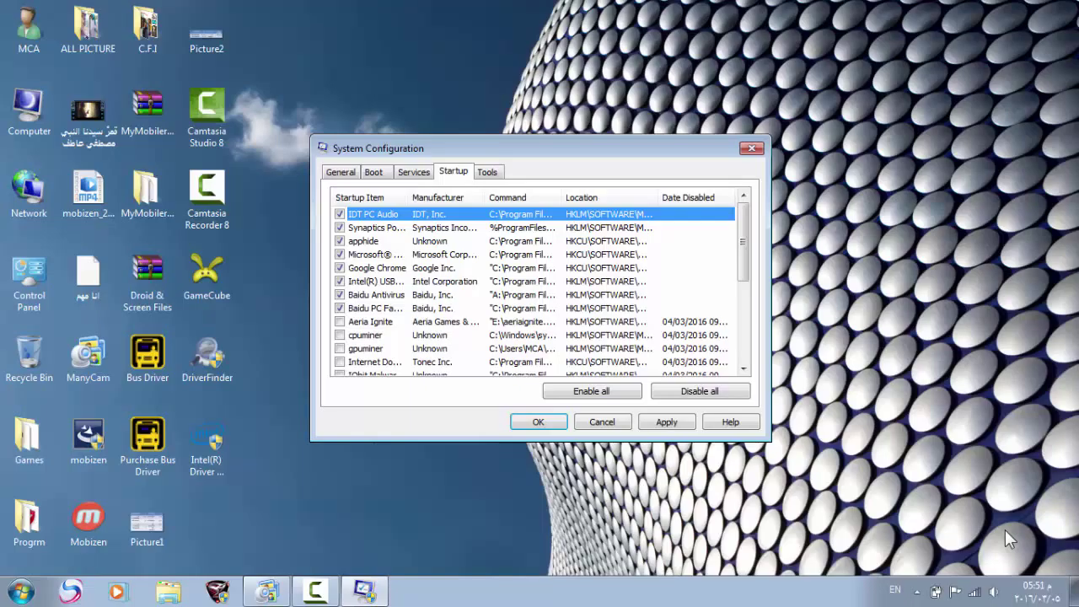
{"action": "scroll", "coordinate": [1005, 529], "scroll_direction": "down", "scroll_amount": 2}
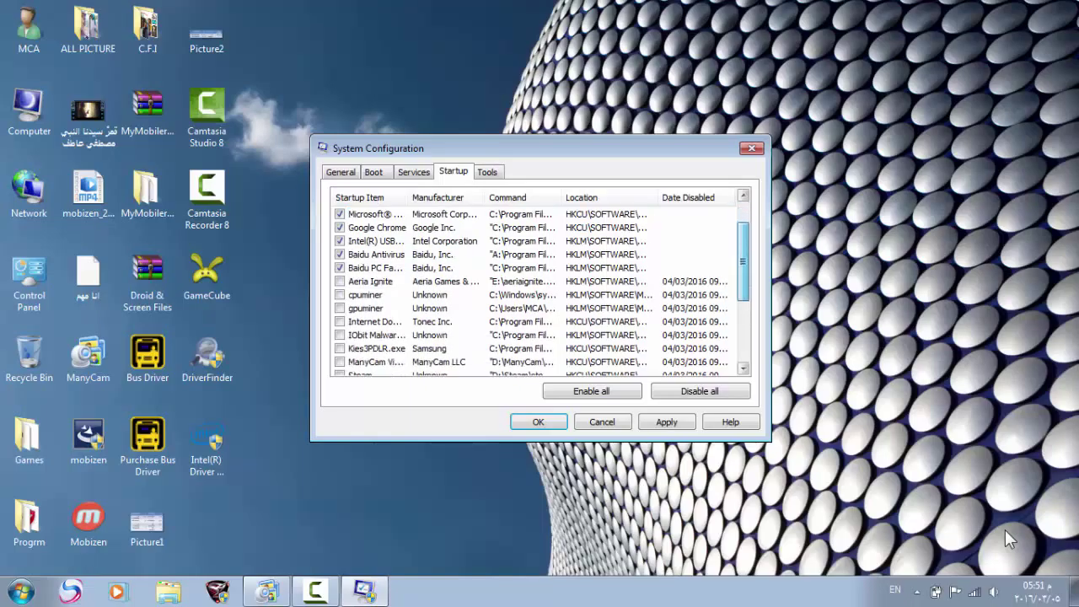
{"action": "scroll", "coordinate": [1006, 531], "scroll_direction": "down", "scroll_amount": 3}
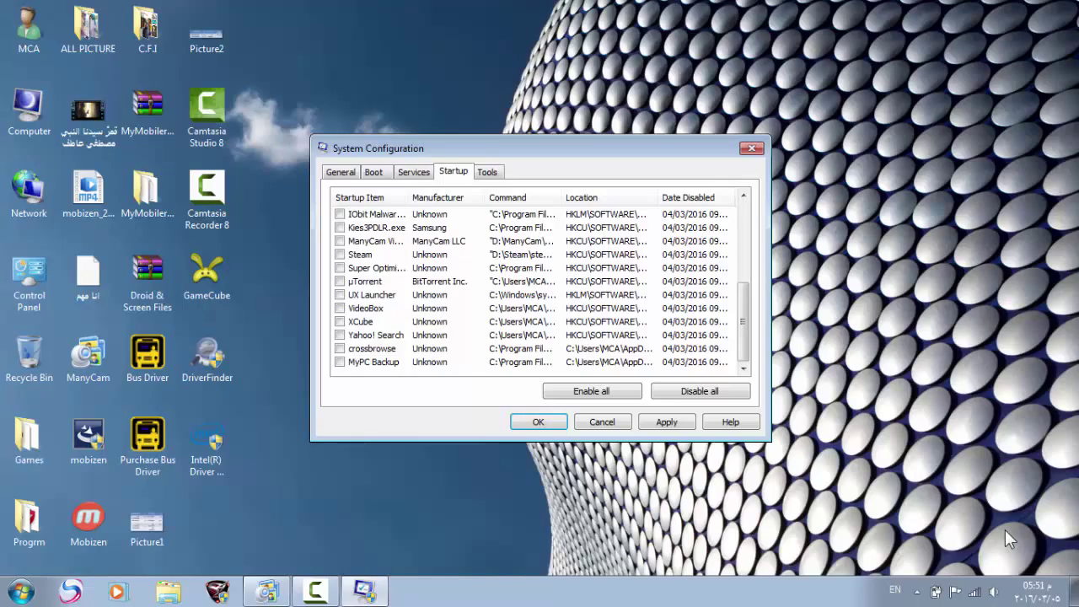
{"action": "scroll", "coordinate": [1005, 530], "scroll_direction": "up", "scroll_amount": 2}
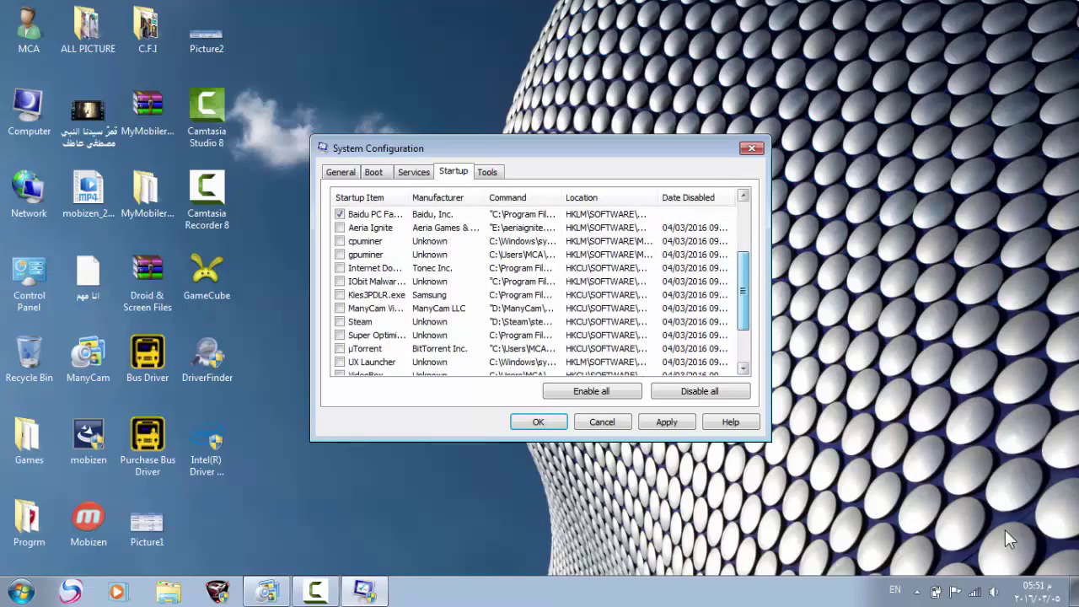
{"action": "scroll", "coordinate": [1005, 530], "scroll_direction": "up", "scroll_amount": 3}
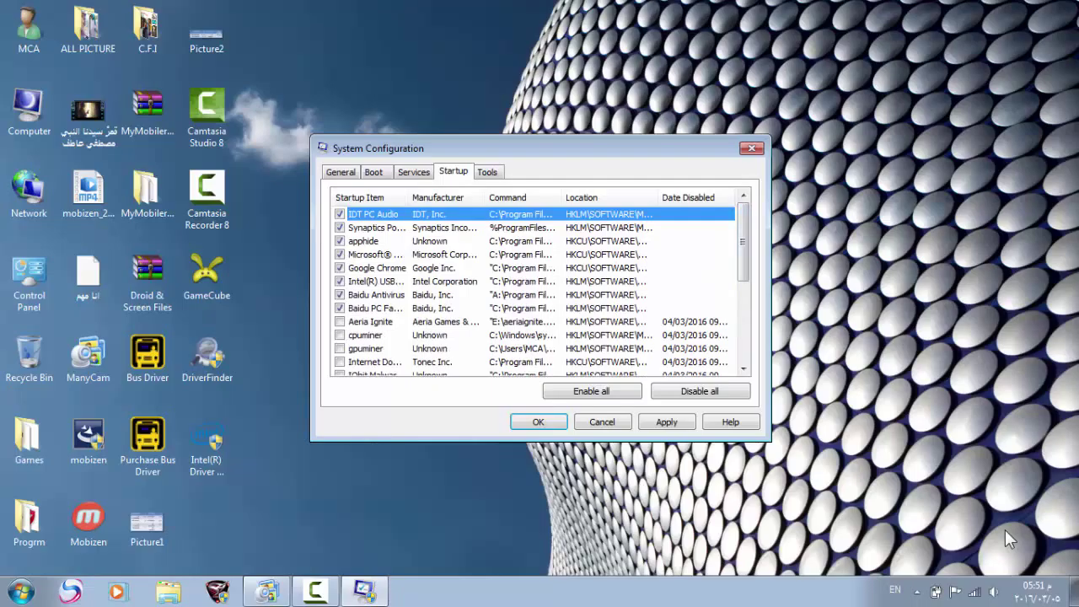
Launch the About Windows tool from System Configuration to view the version information, and close it.
{"action": "key", "text": "ctrl+Tab"}
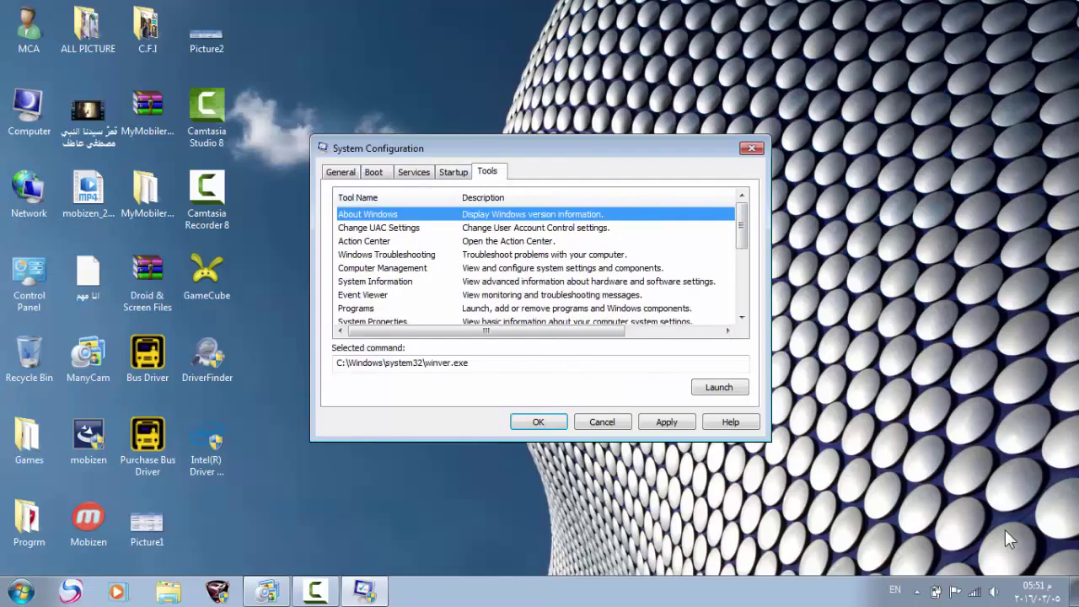
{"action": "key", "text": "alt+l"}
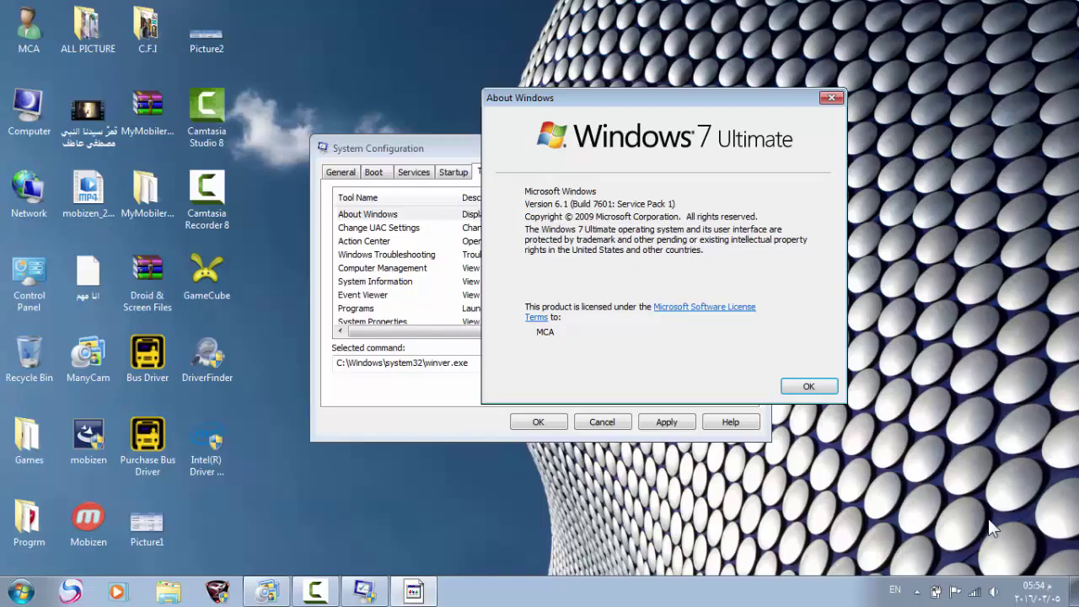
{"action": "left_click", "coordinate": [809, 386]}
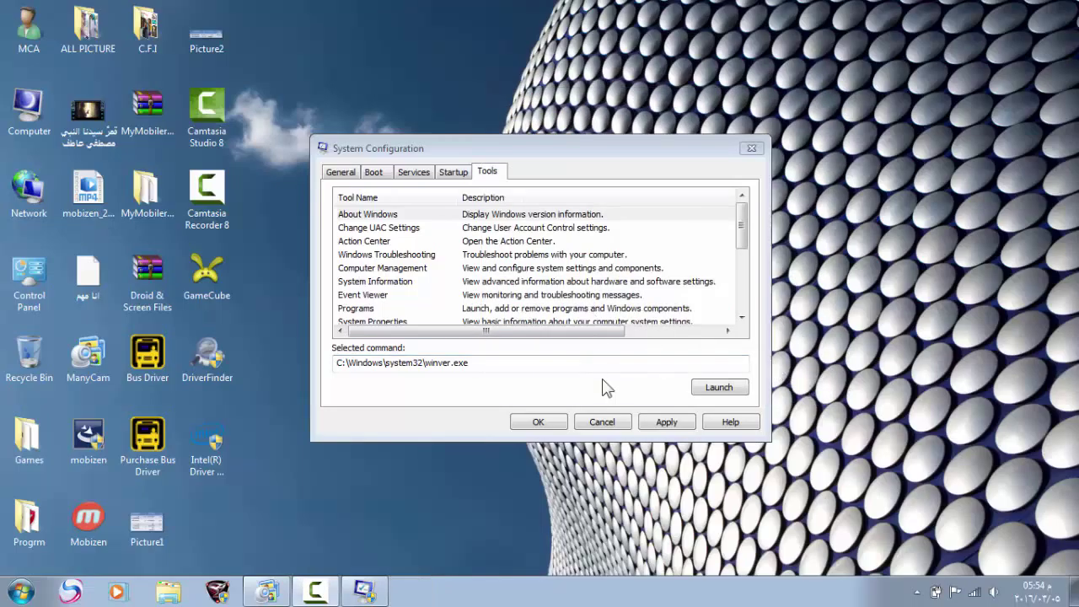
Review the services, startup, tools and general settings once more, and close System Configuration without saving changes.
{"action": "left_click", "coordinate": [424, 187]}
{"action": "left_click", "coordinate": [422, 179]}
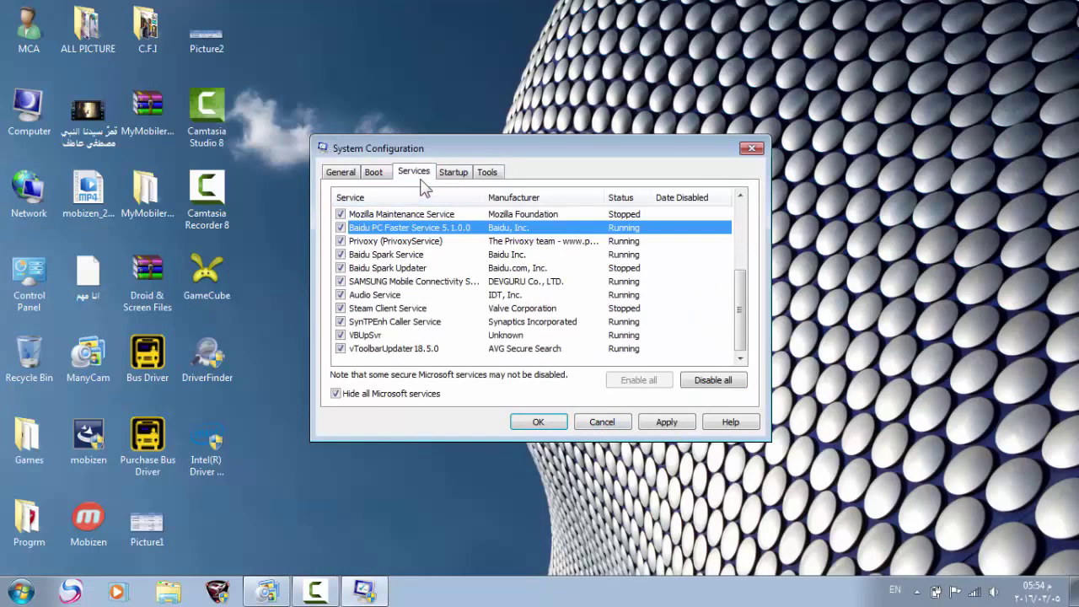
{"action": "key", "text": "Right"}
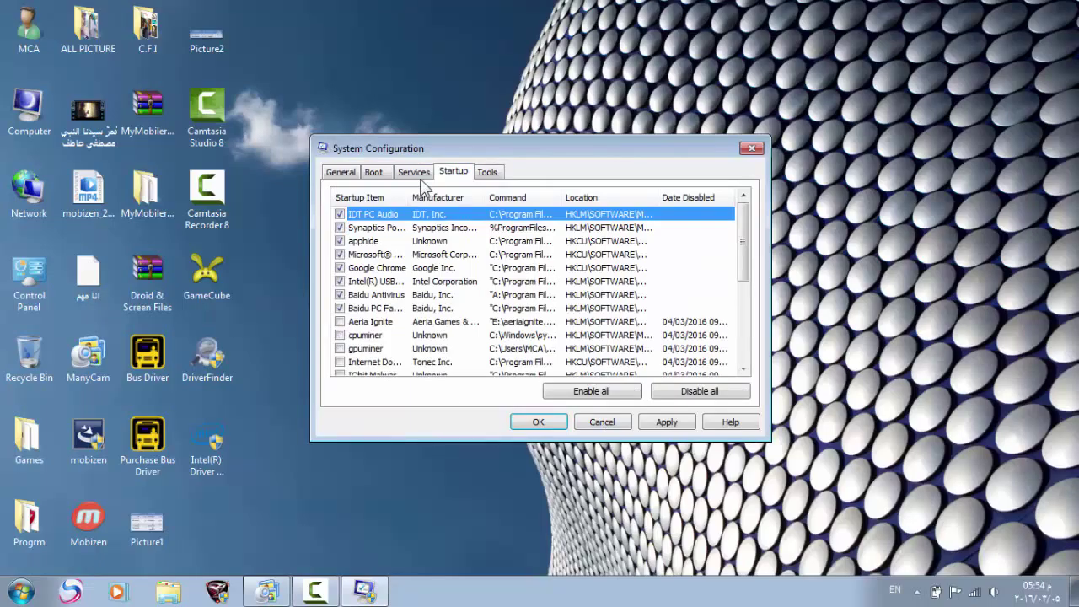
{"action": "key", "text": "Right"}
{"action": "key", "text": "Right"}
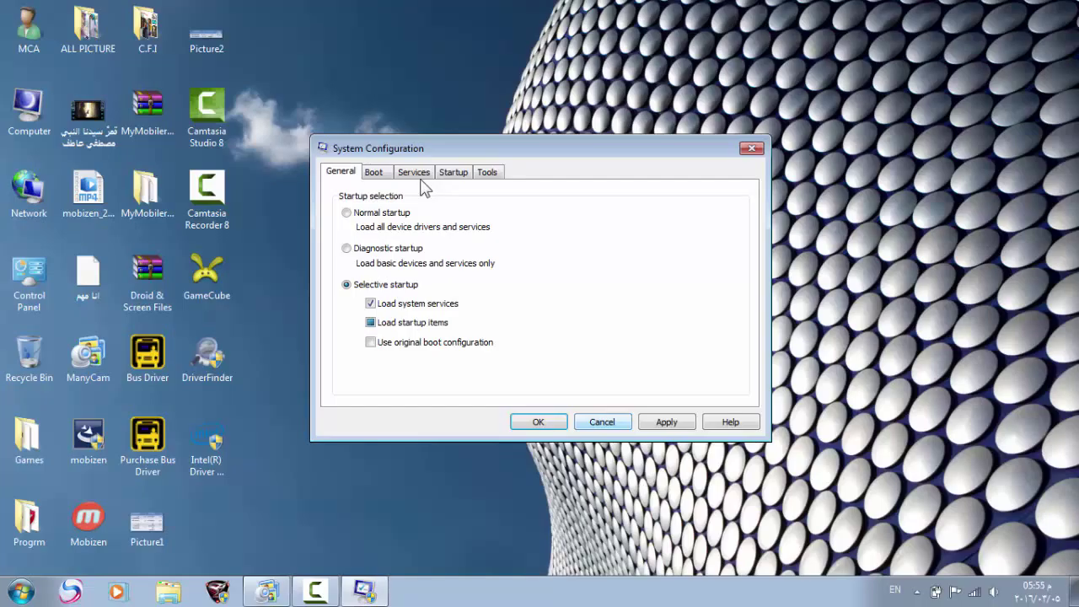
{"action": "key", "text": "Escape"}
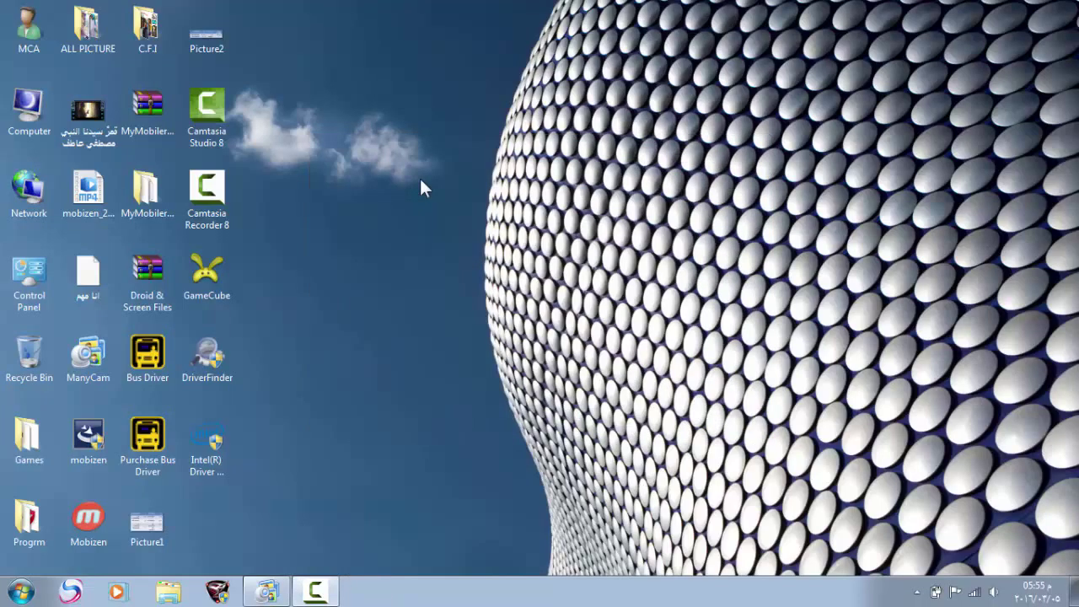